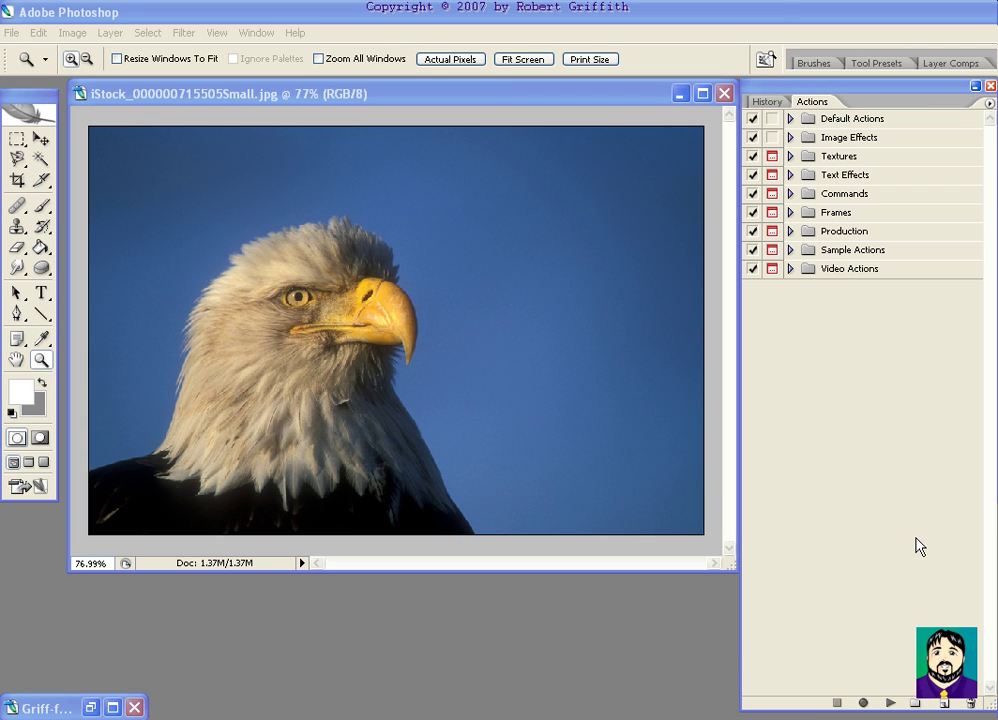
# Check the History panel, then dismiss the Load Actions dialog without loading anything.
pyautogui.click(762, 102)
pyautogui.click(766, 103)
pyautogui.click(812, 102)
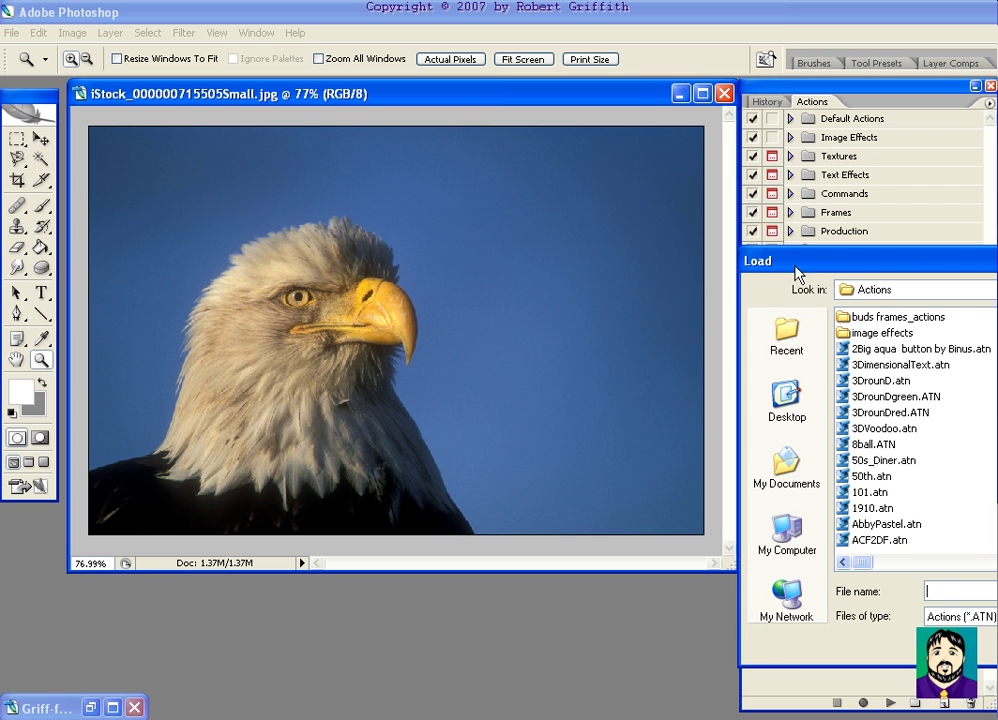
pyautogui.moveTo(955, 261); pyautogui.dragTo(748, 262)
pyautogui.click(980, 261)
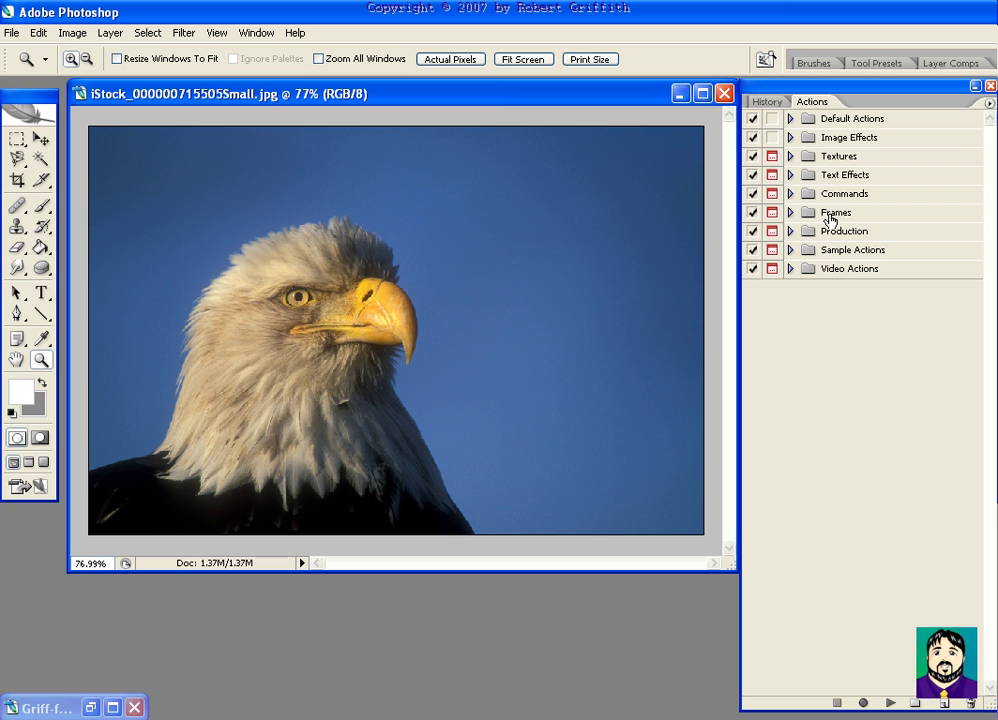
# Run Image Effects' Oil Pastel on the eagle photo, revert it, and list Oil Pastel's steps.
pyautogui.click(790, 138)
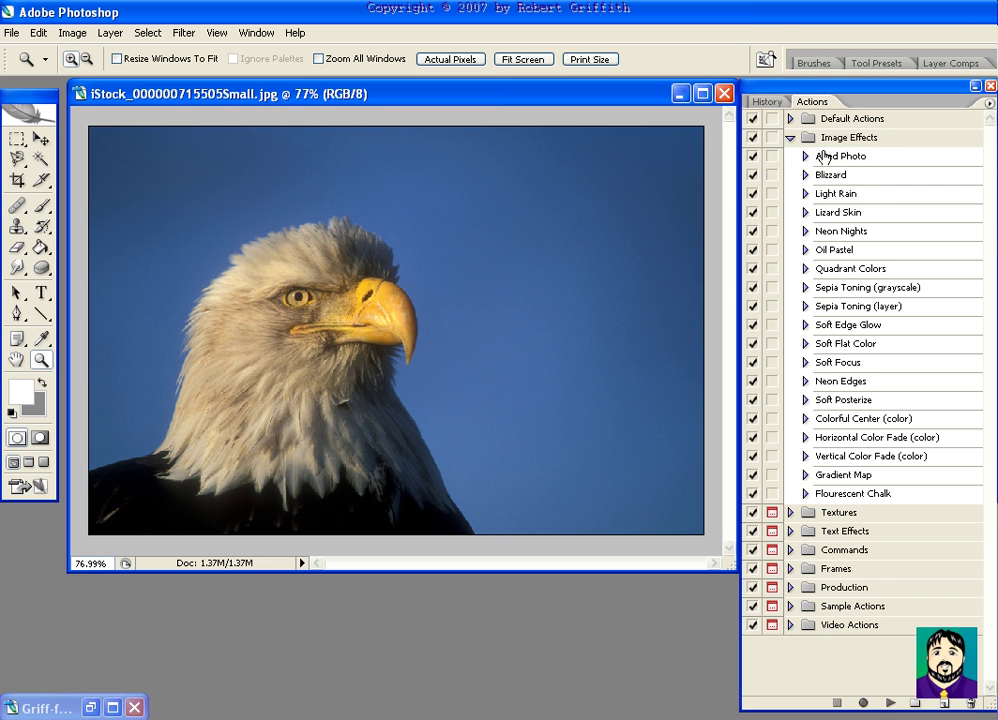
pyautogui.click(843, 251)
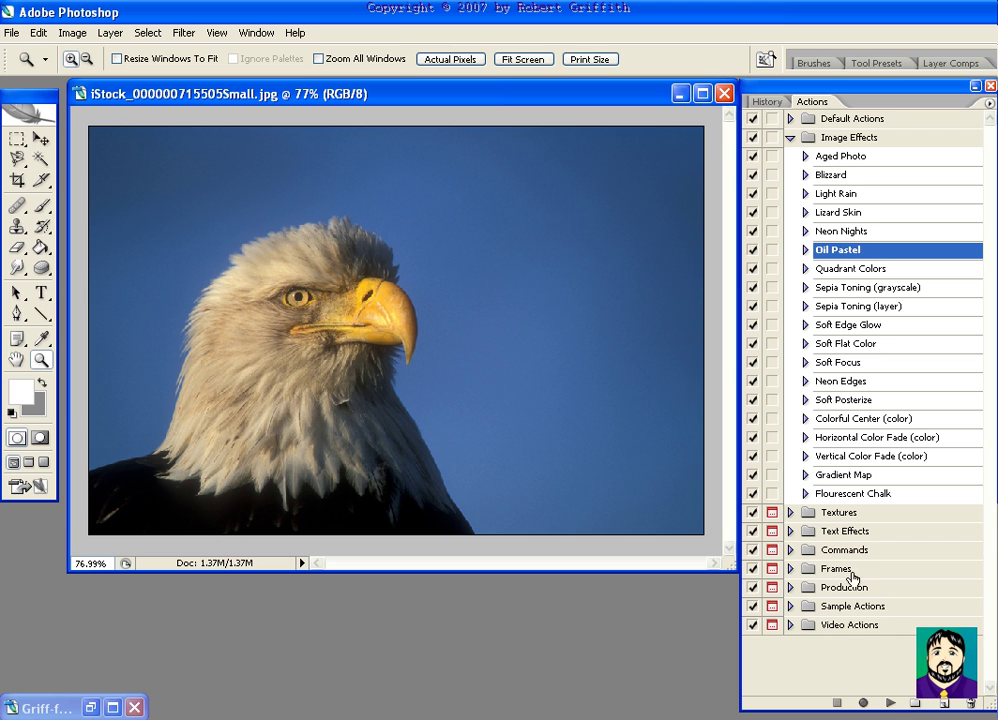
pyautogui.click(891, 703)
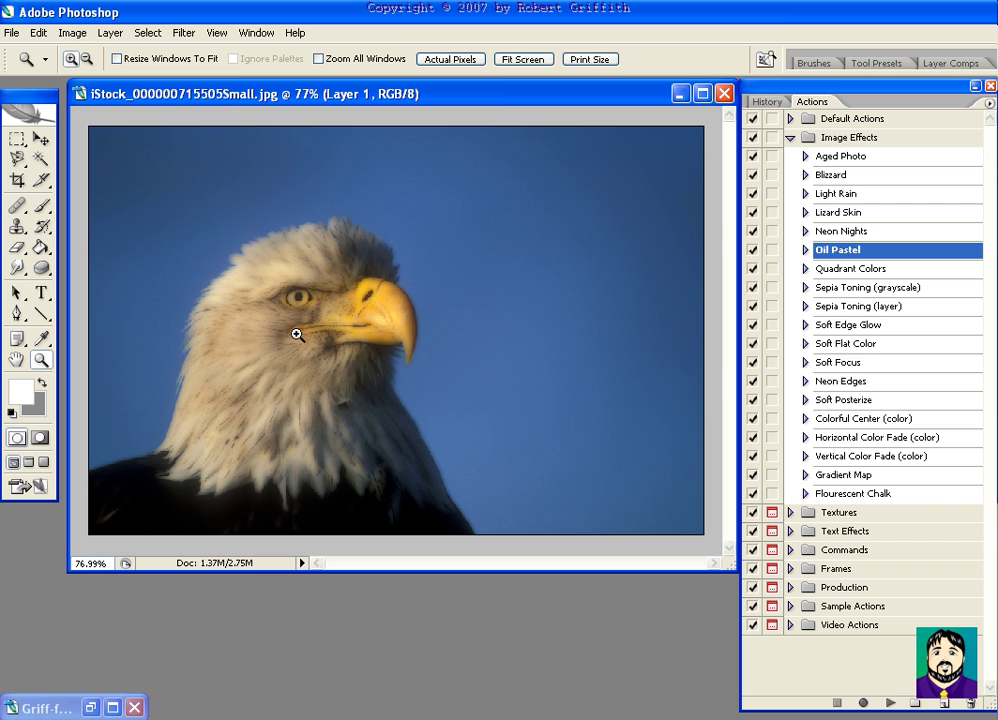
pyautogui.click(12, 33)
pyautogui.click(64, 281)
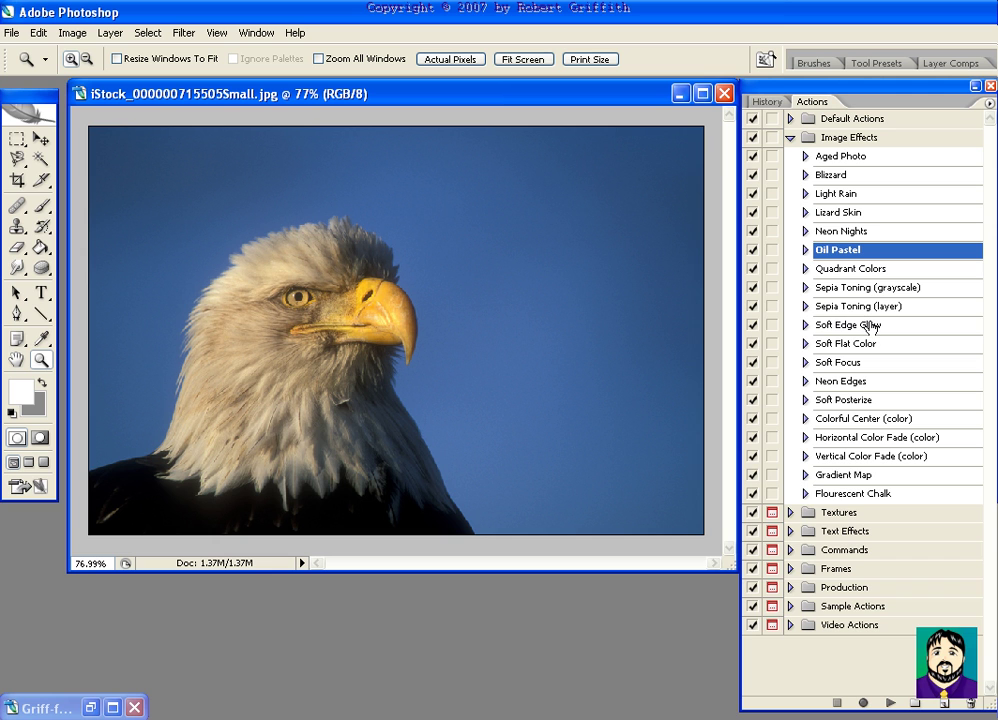
pyautogui.click(805, 250)
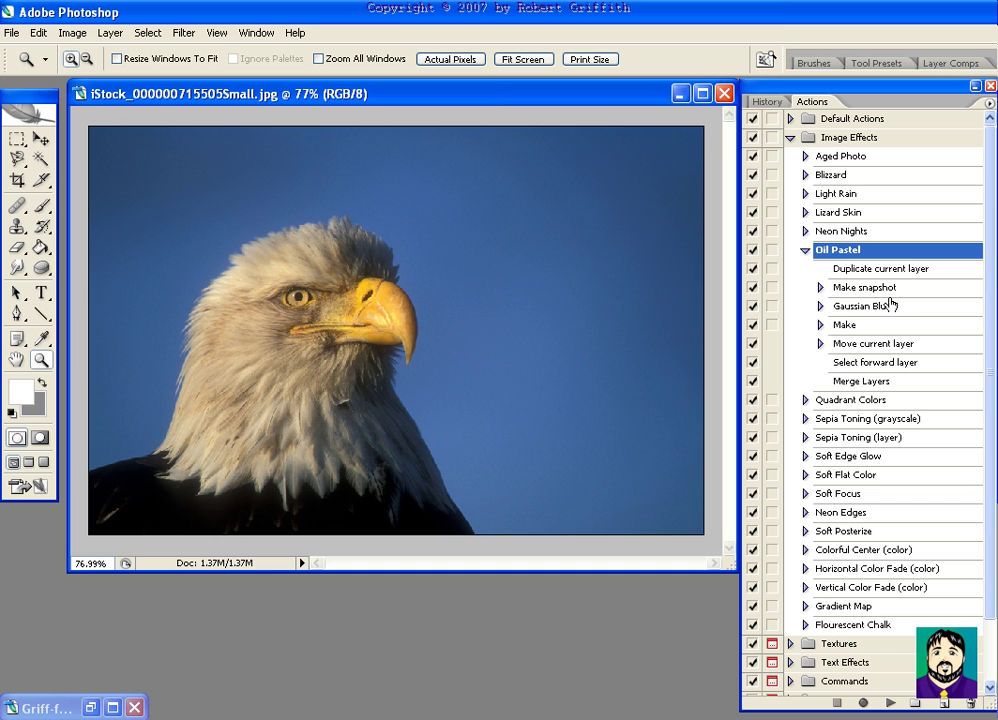
# Apply Sepia Toning (layer) and then Oil Pastel to the eagle photo.
pyautogui.click(807, 251)
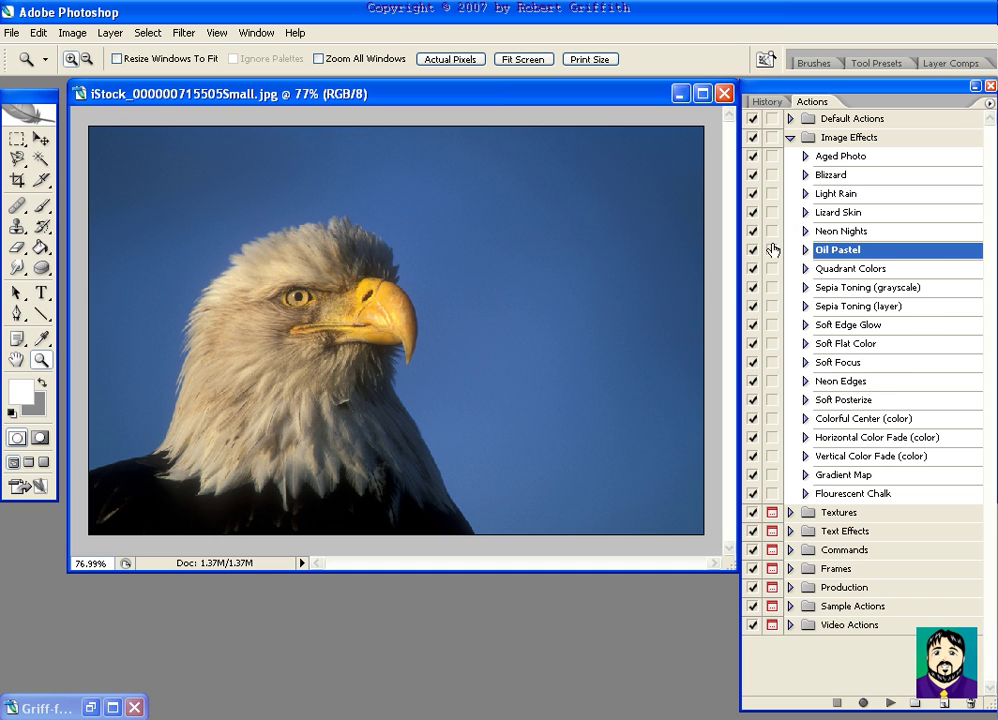
pyautogui.click(850, 312)
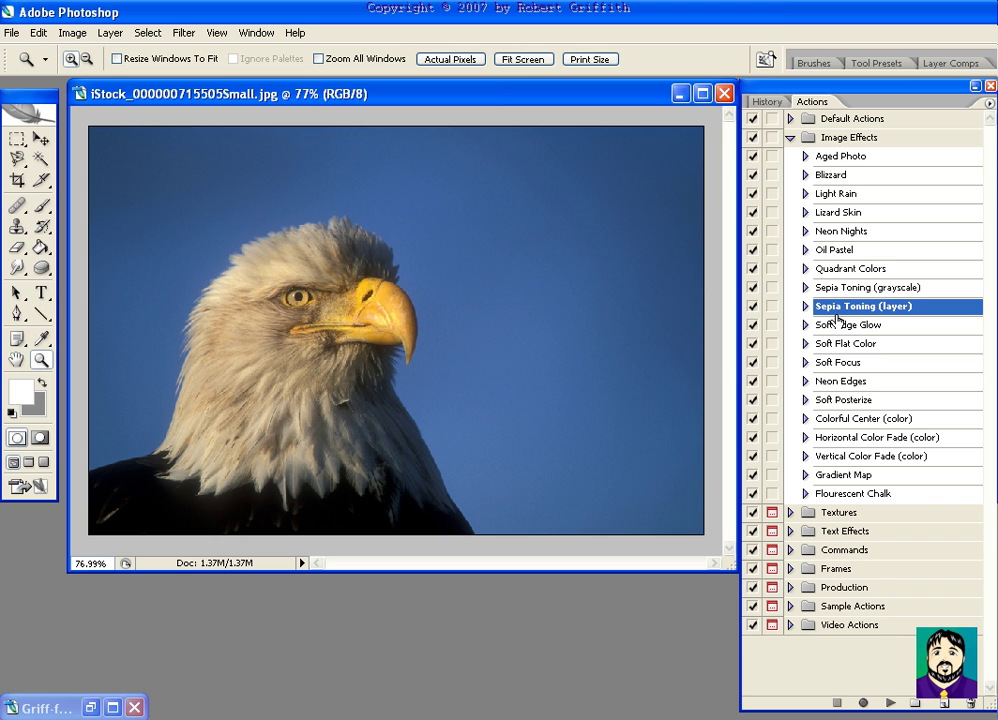
pyautogui.click(888, 704)
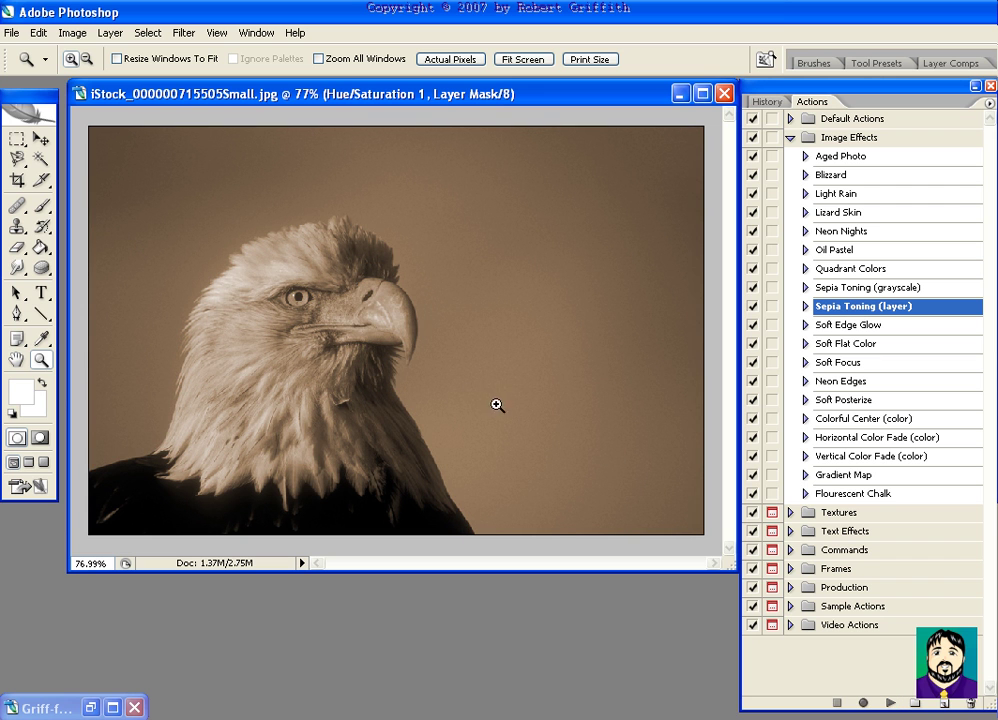
pyautogui.click(836, 250)
pyautogui.click(885, 704)
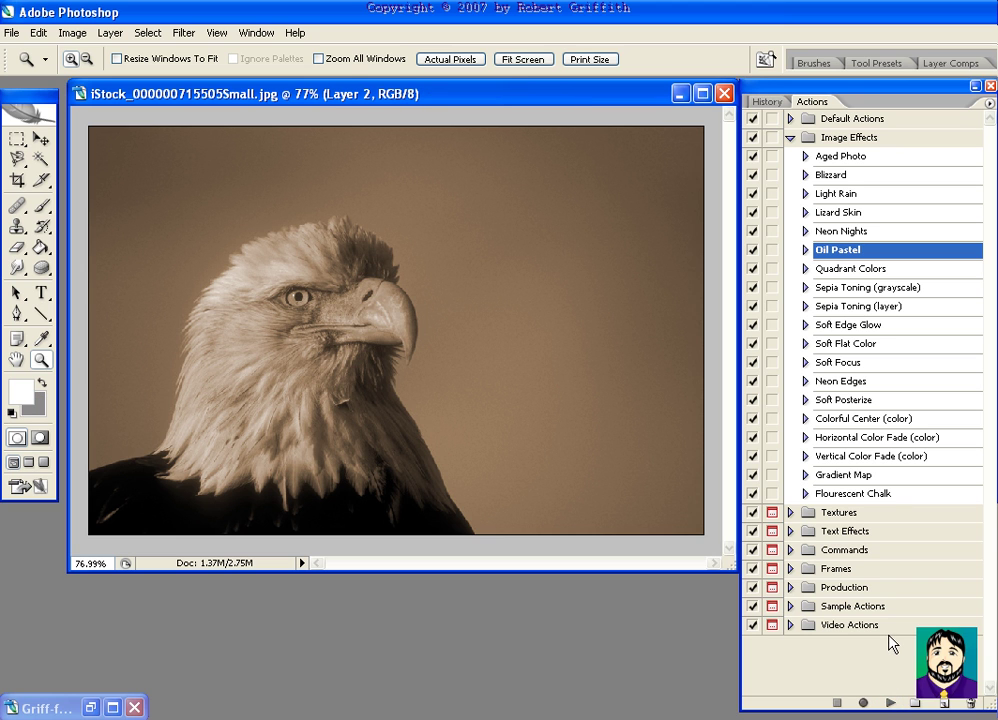
# After the blur error, flatten the image, run Soft Focus successfully, then revert the photo.
pyautogui.click(830, 362)
pyautogui.click(889, 703)
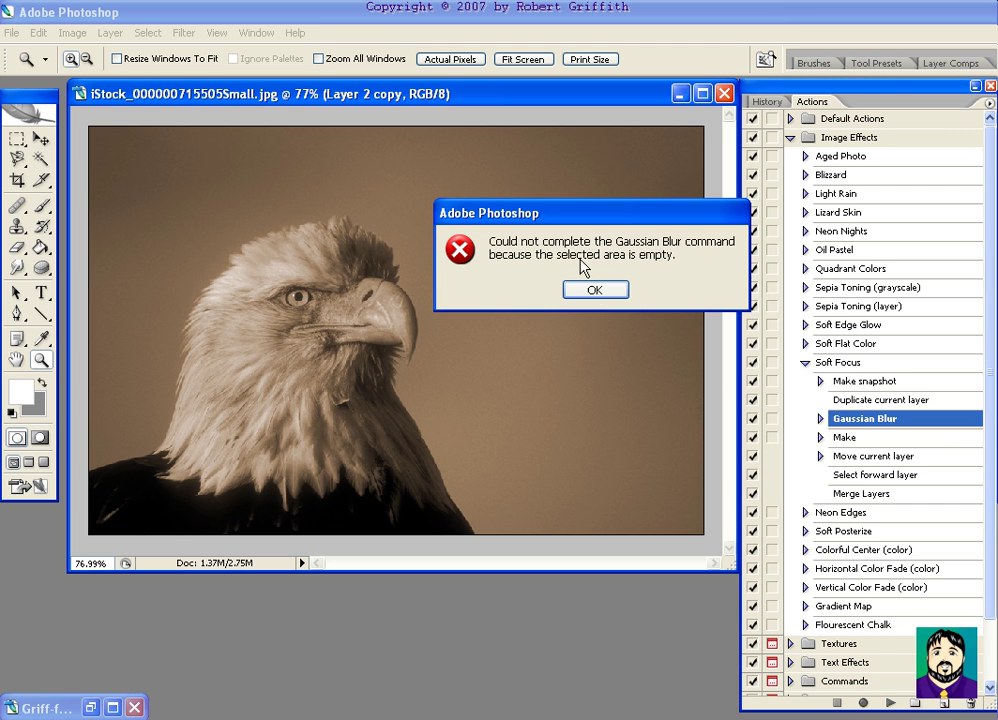
pyautogui.click(593, 290)
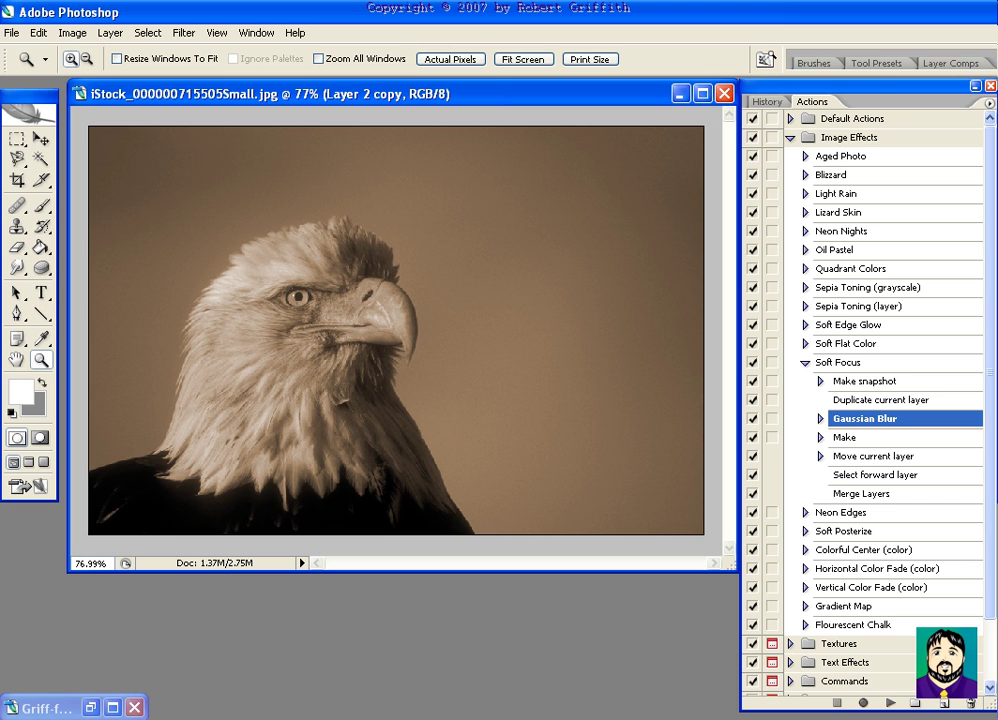
pyautogui.click(105, 32)
pyautogui.click(190, 569)
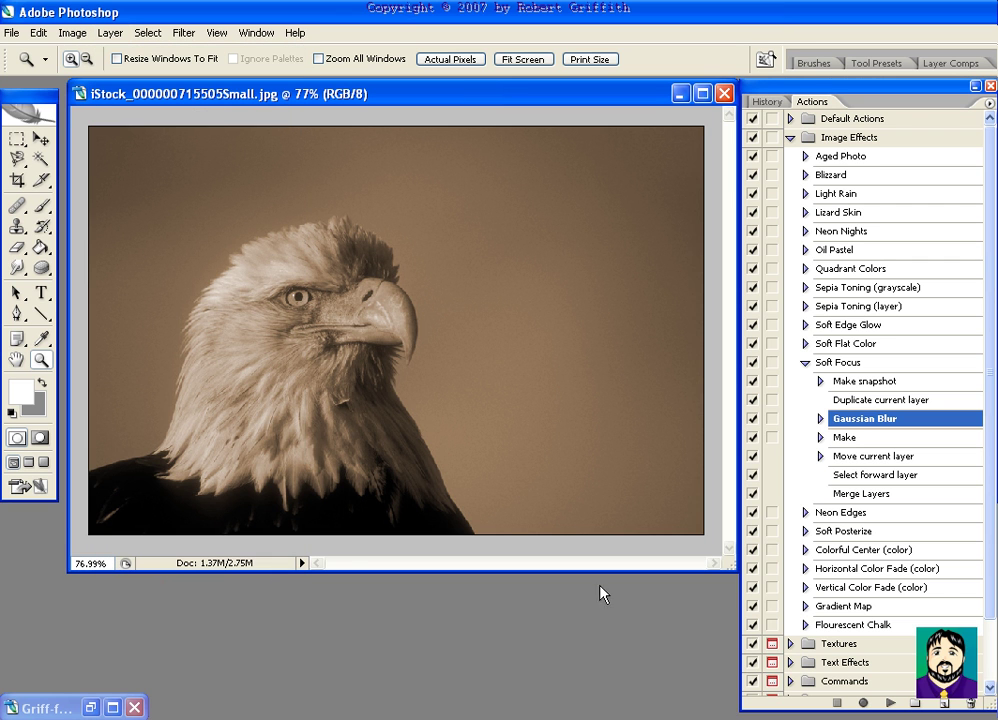
pyautogui.click(836, 363)
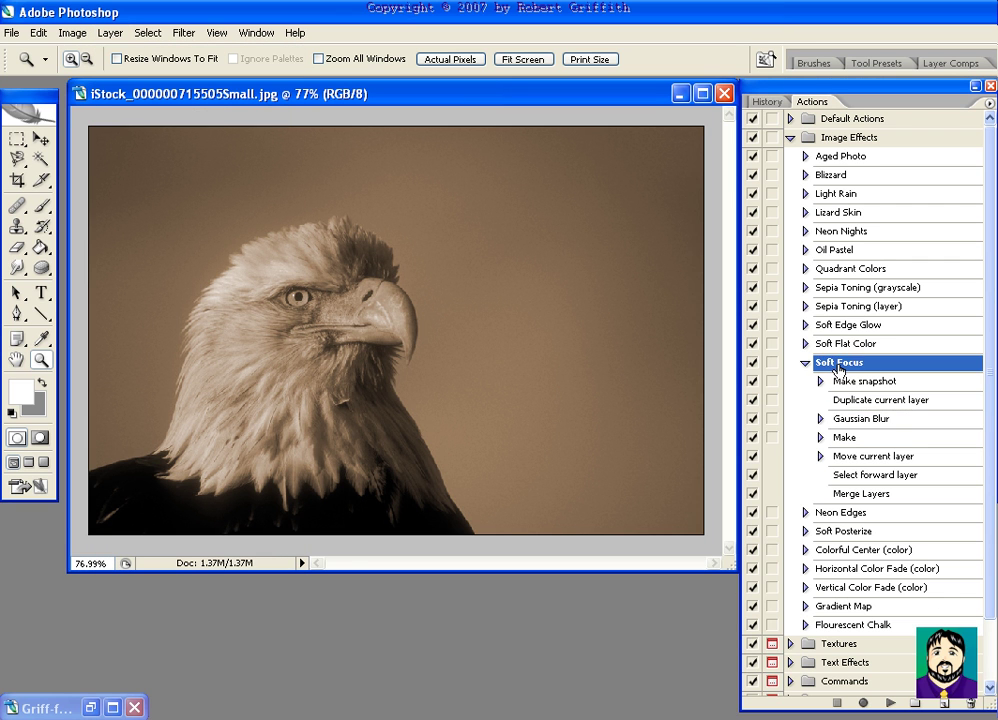
pyautogui.click(889, 703)
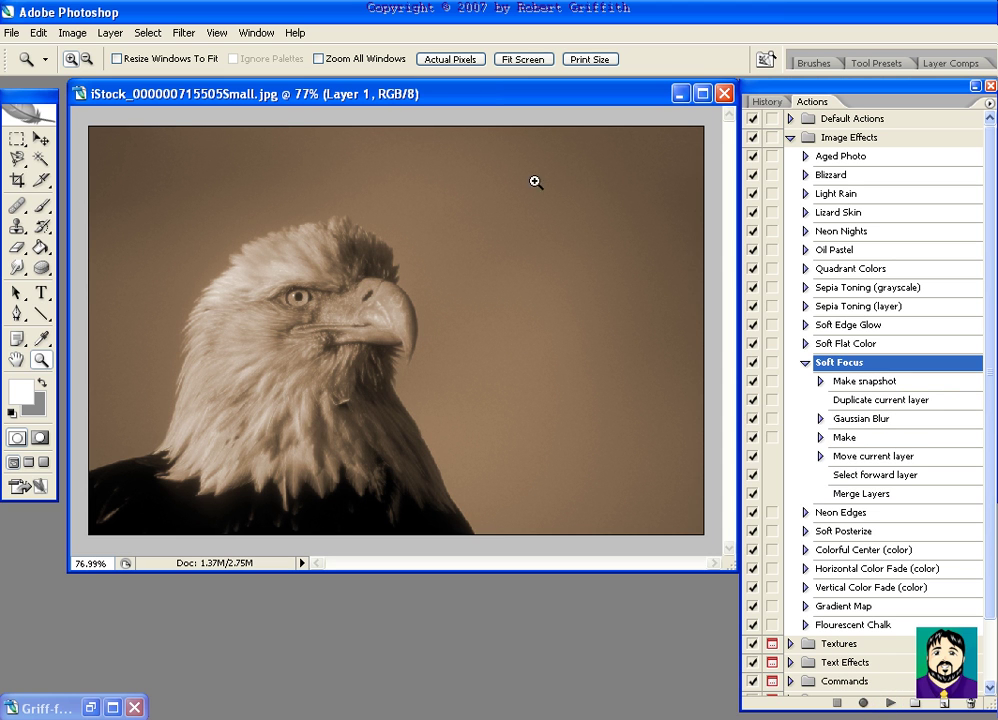
pyautogui.click(12, 32)
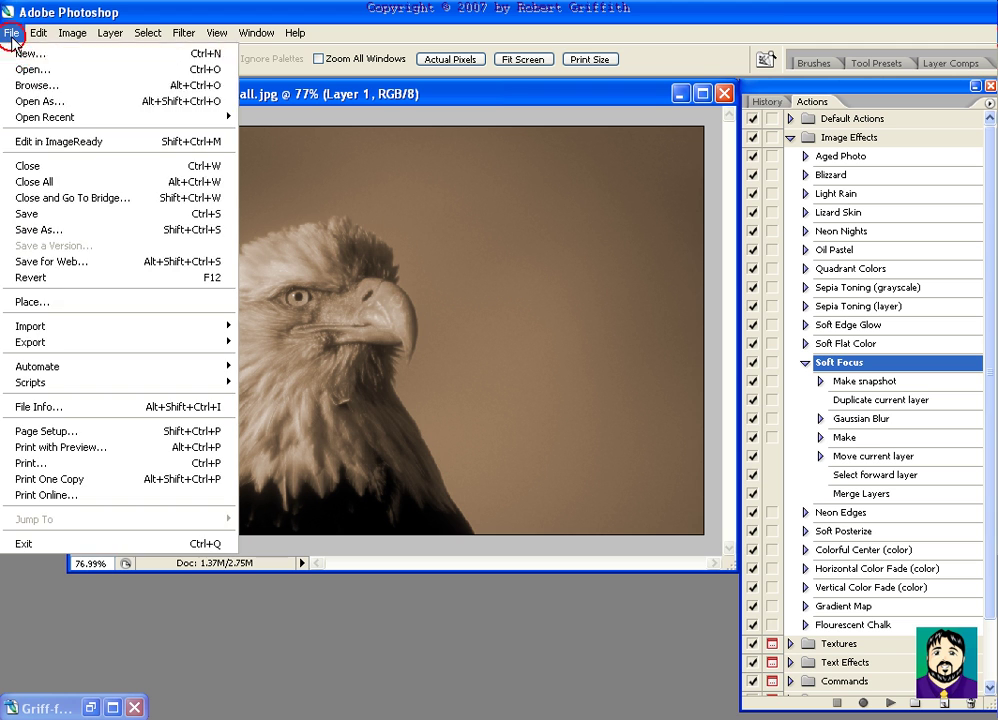
pyautogui.click(55, 277)
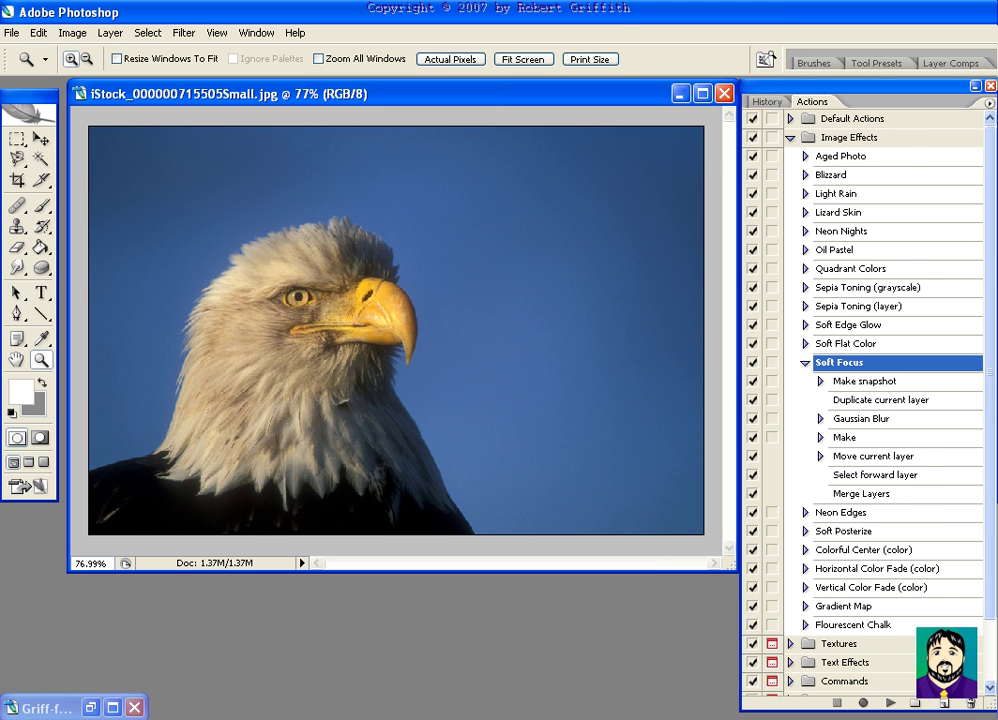
pyautogui.hotkey('alt', 'Tab')
pyautogui.scroll(10, 822, 356)
pyautogui.scroll(1, 808, 316)
pyautogui.scroll(20, 808, 316)
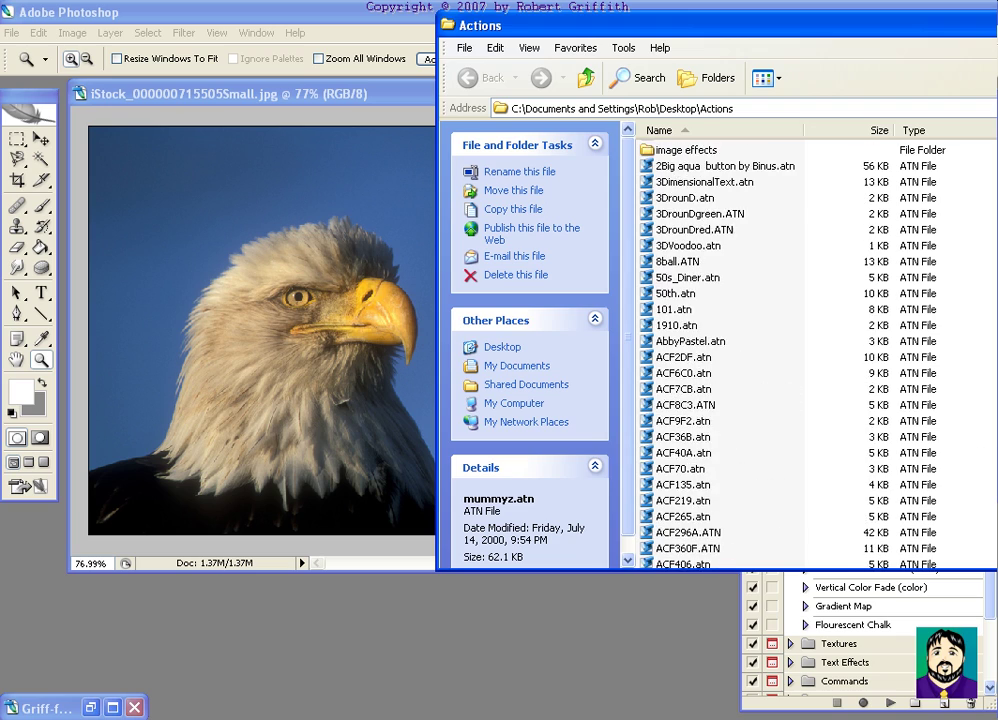
pyautogui.scroll(-20, 720, 355)
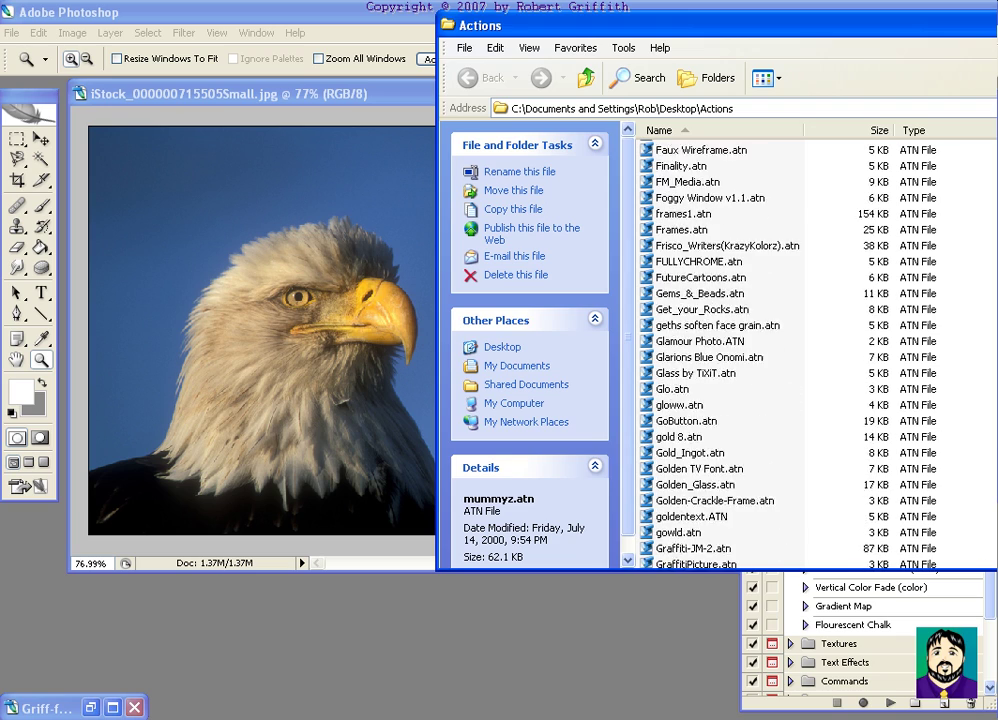
pyautogui.scroll(-20, 720, 355)
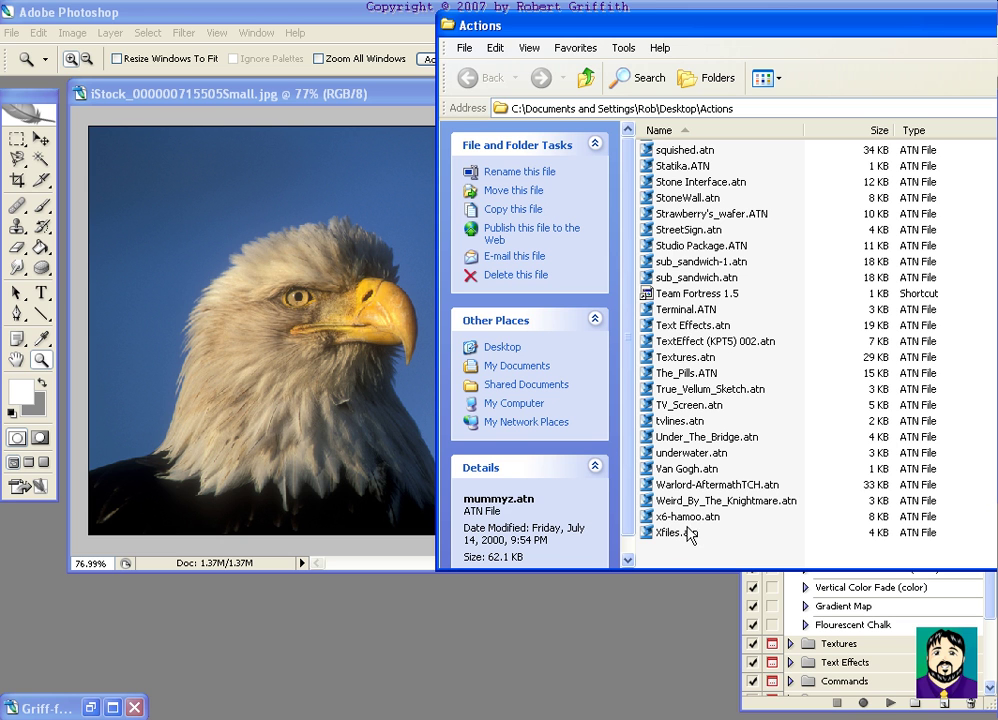
pyautogui.scroll(10, 880, 520)
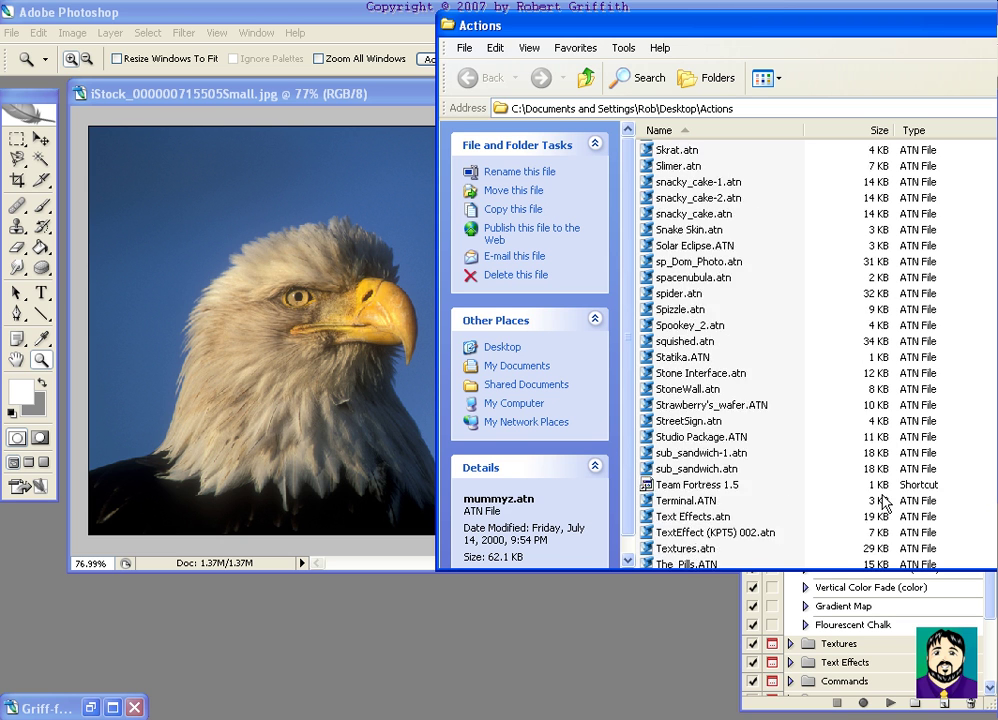
pyautogui.click(390, 25)
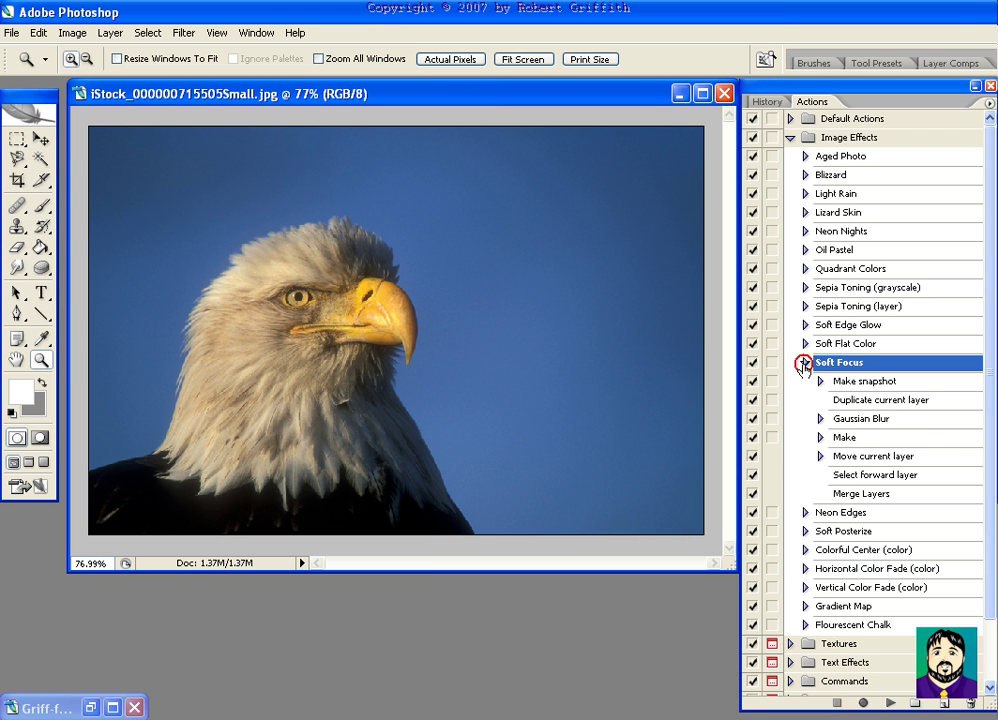
pyautogui.click(805, 362)
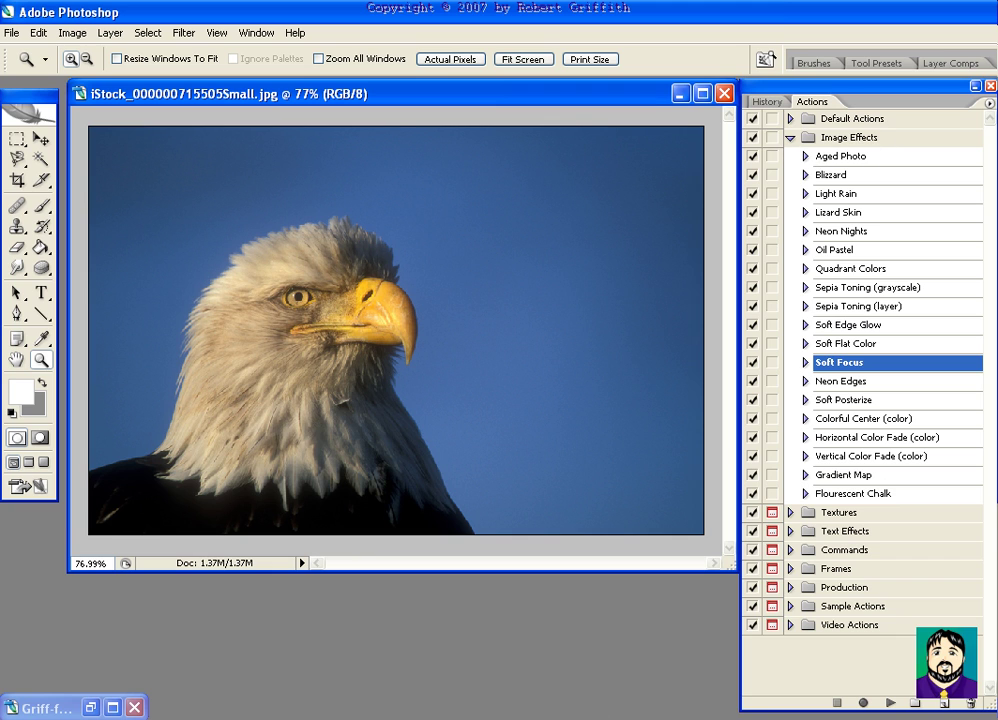
# Download Sue's Action Set #1 link as Sues_Action_Set1.atn to the Desktop, overwriting the old copy.
pyautogui.hotkey('alt', 'Tab')
pyautogui.scroll(7, 680, 419)
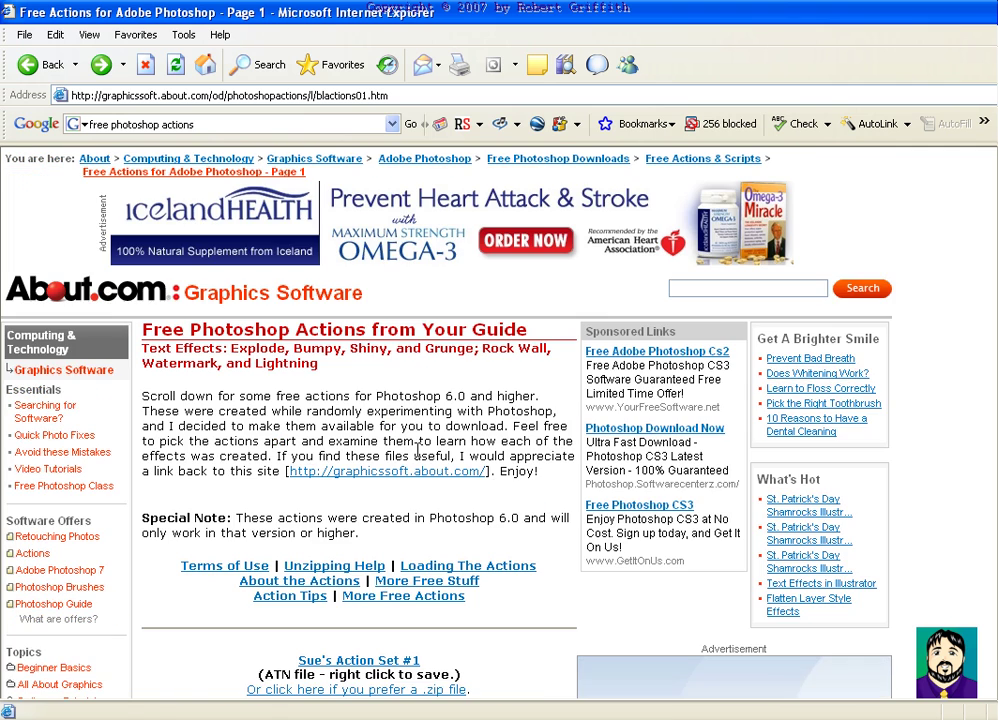
pyautogui.scroll(-9, 270, 532)
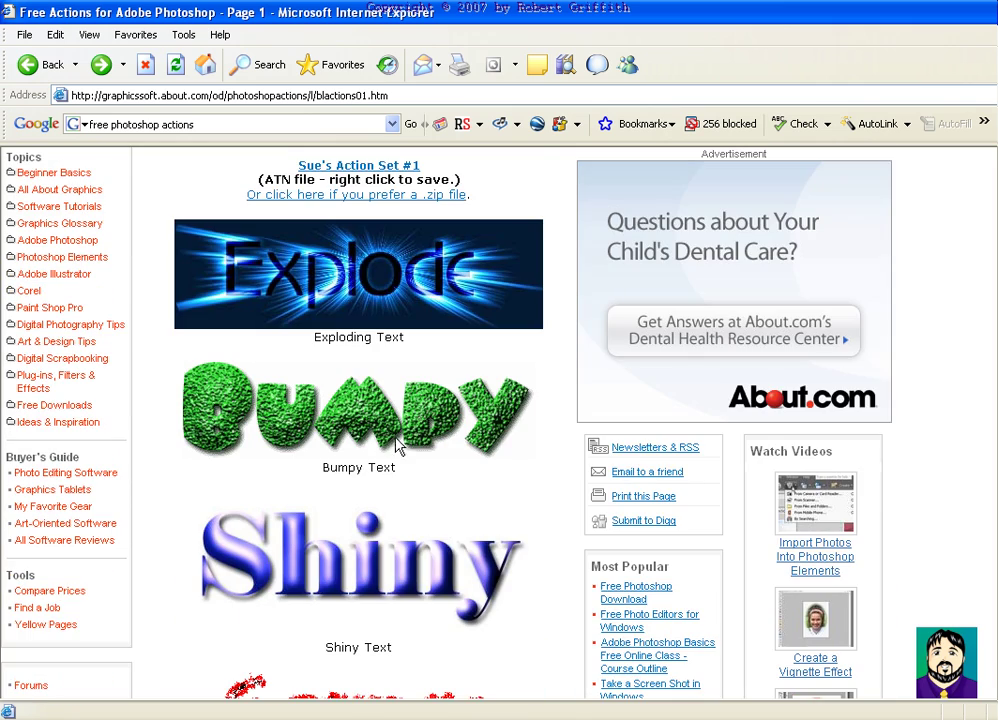
pyautogui.scroll(-4, 385, 470)
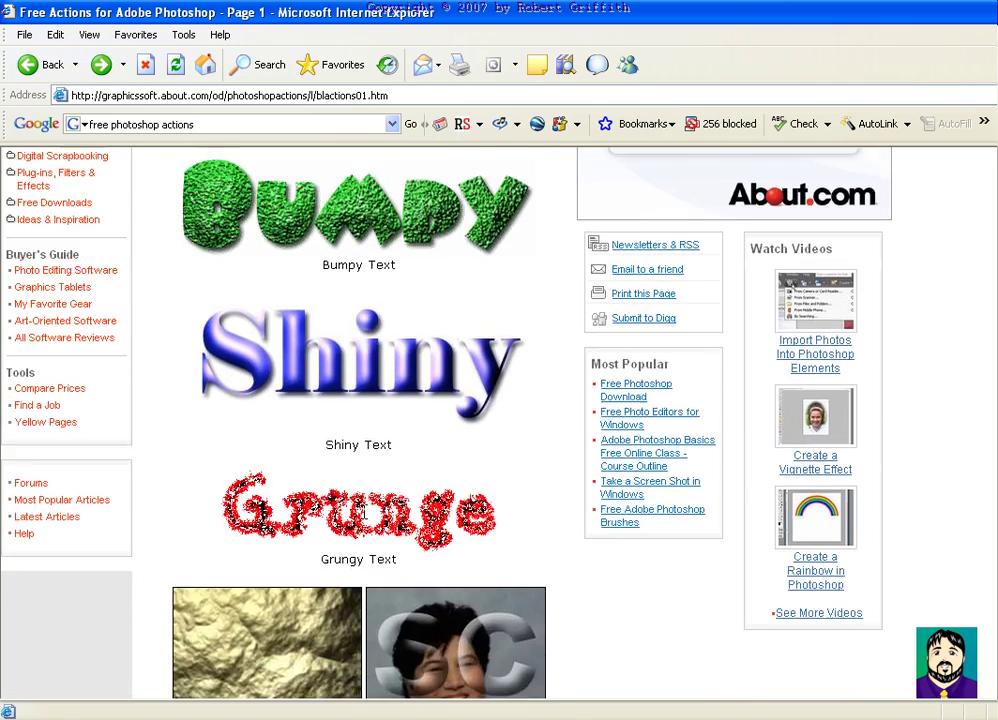
pyautogui.scroll(4, 365, 512)
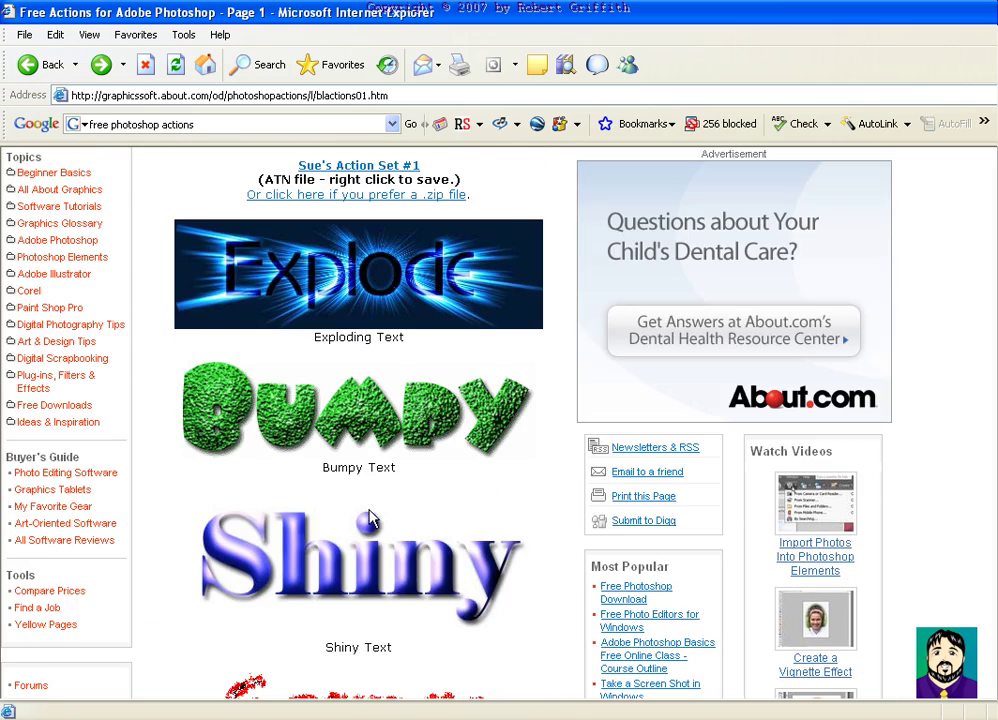
pyautogui.rightClick(345, 168)
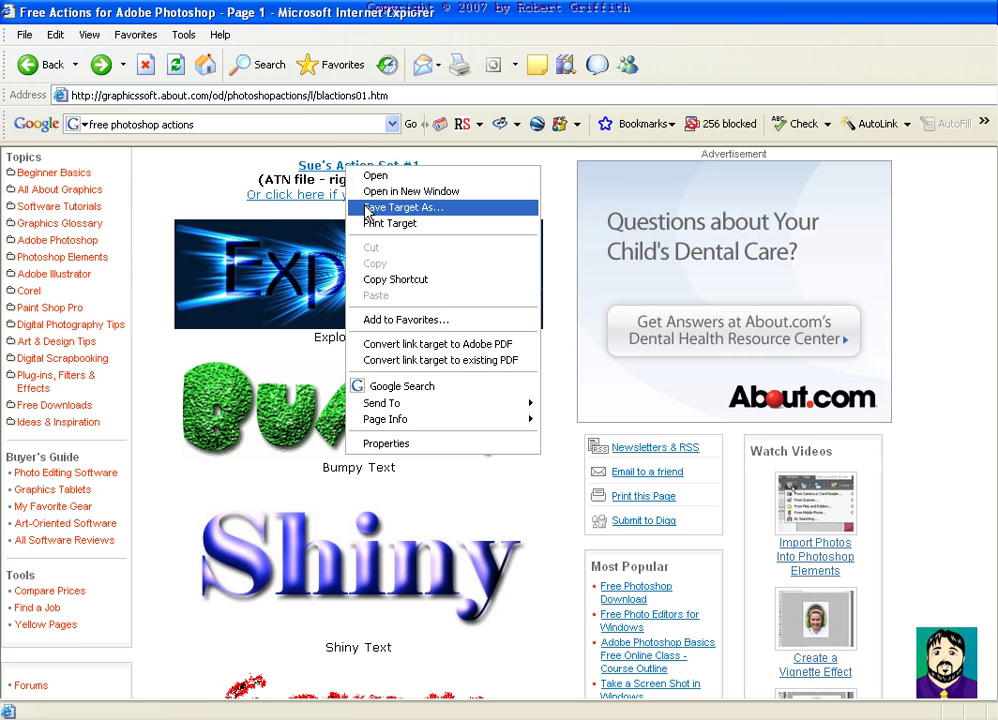
pyautogui.click(368, 207)
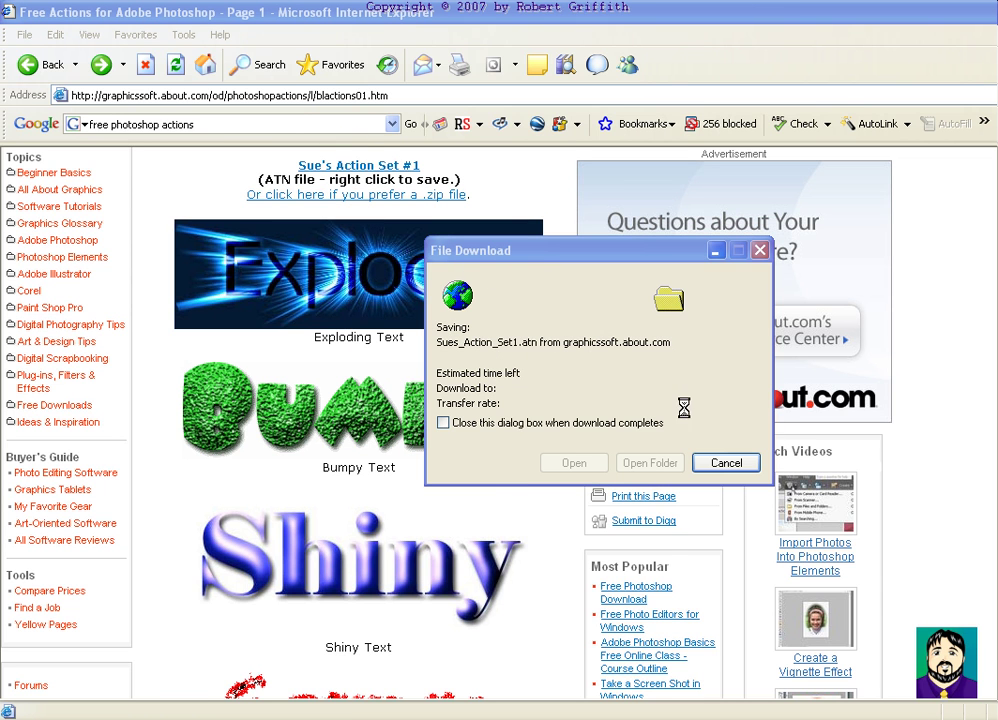
pyautogui.click(893, 607)
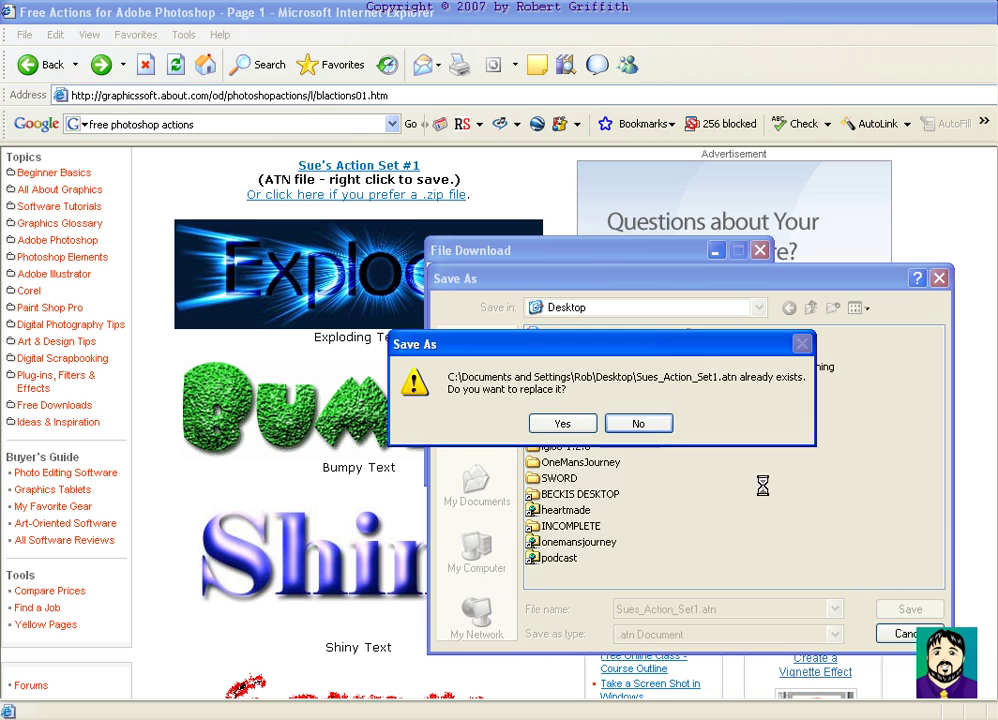
pyautogui.click(569, 424)
pyautogui.click(724, 463)
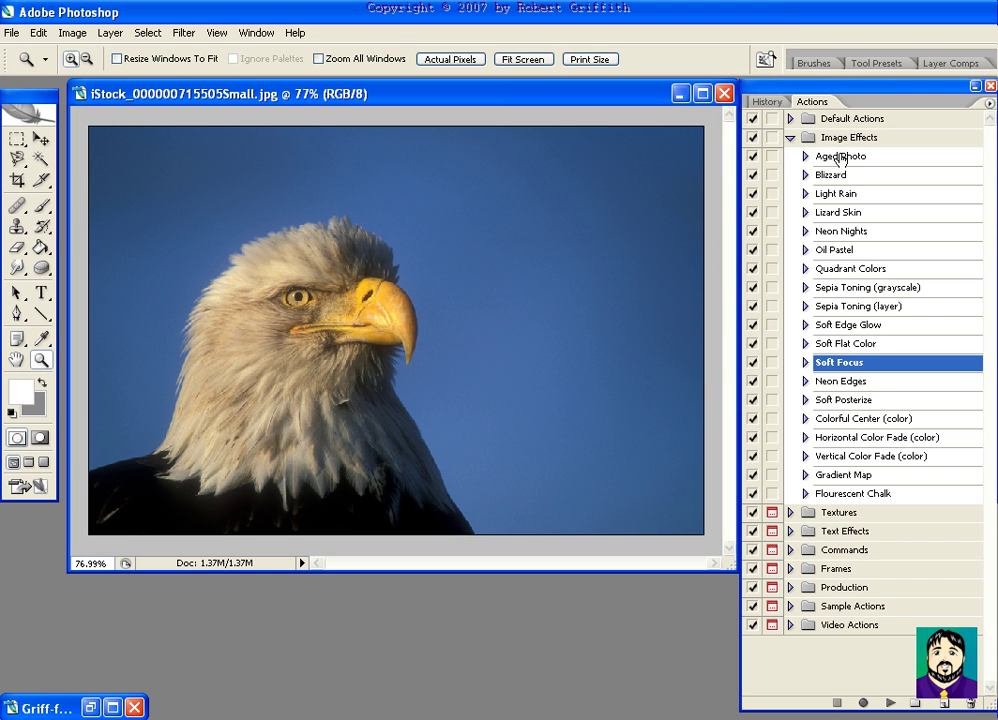
# Load Sues_Action_Set1.atn from the Desktop into the Actions palette.
pyautogui.click(789, 139)
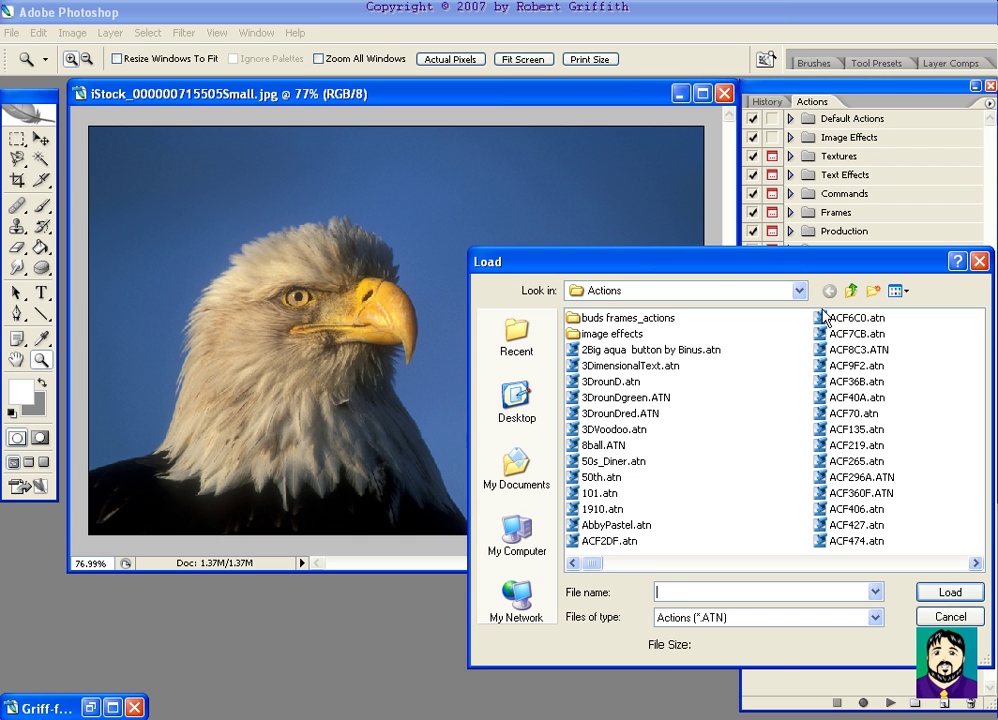
pyautogui.click(849, 290)
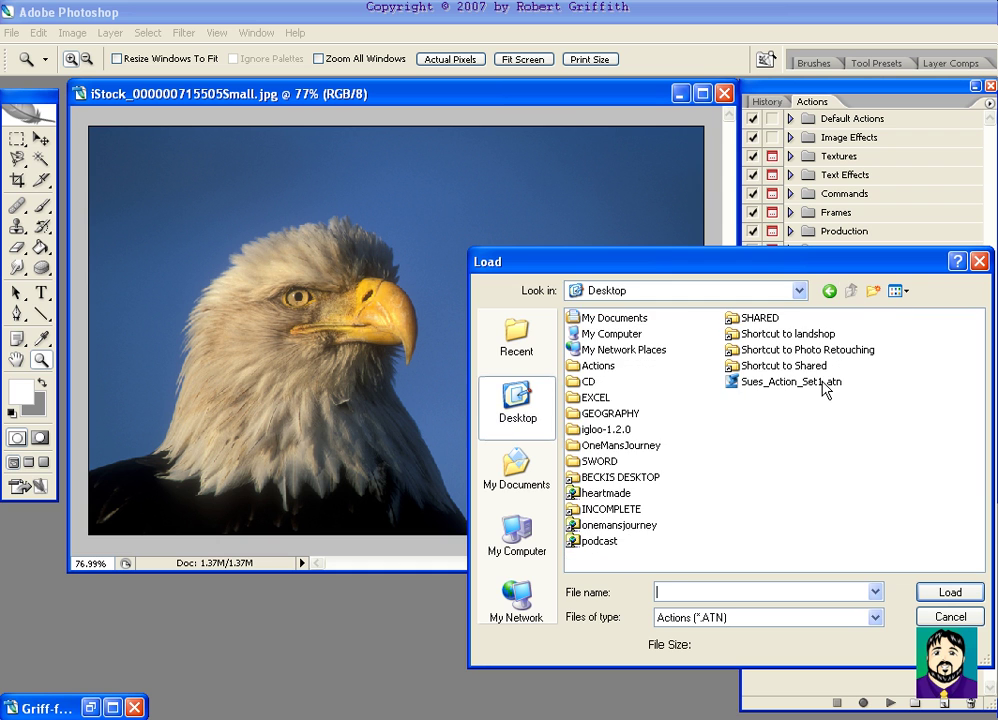
pyautogui.doubleClick(792, 382)
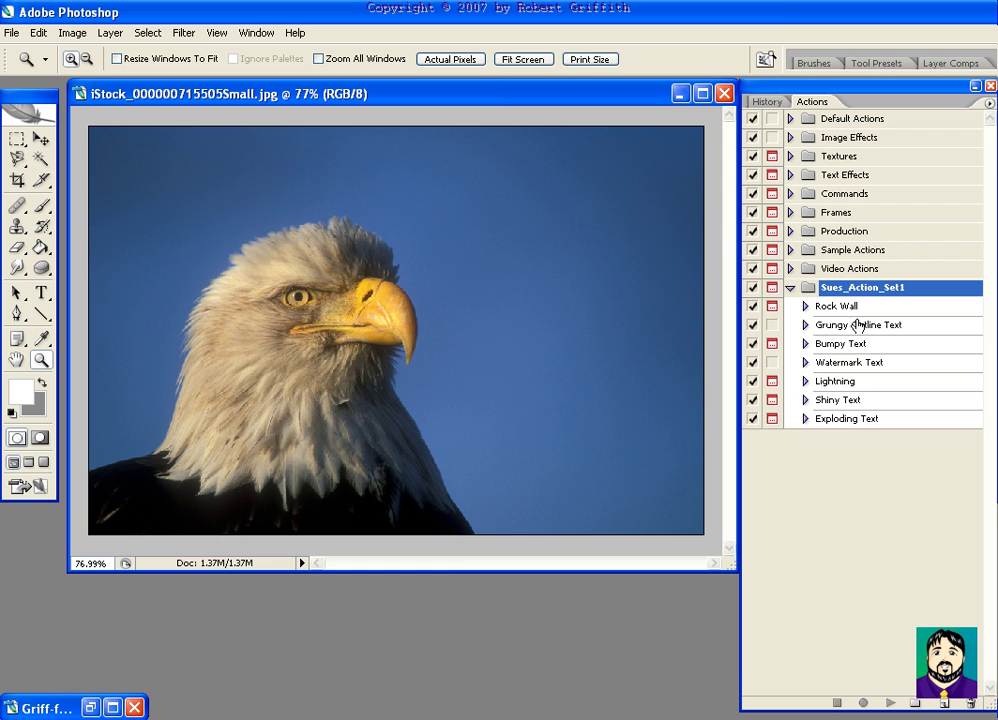
pyautogui.click(790, 288)
pyautogui.click(790, 288)
# Run the Lightning action on the eagle photo, stopping at its message.
pyautogui.click(845, 382)
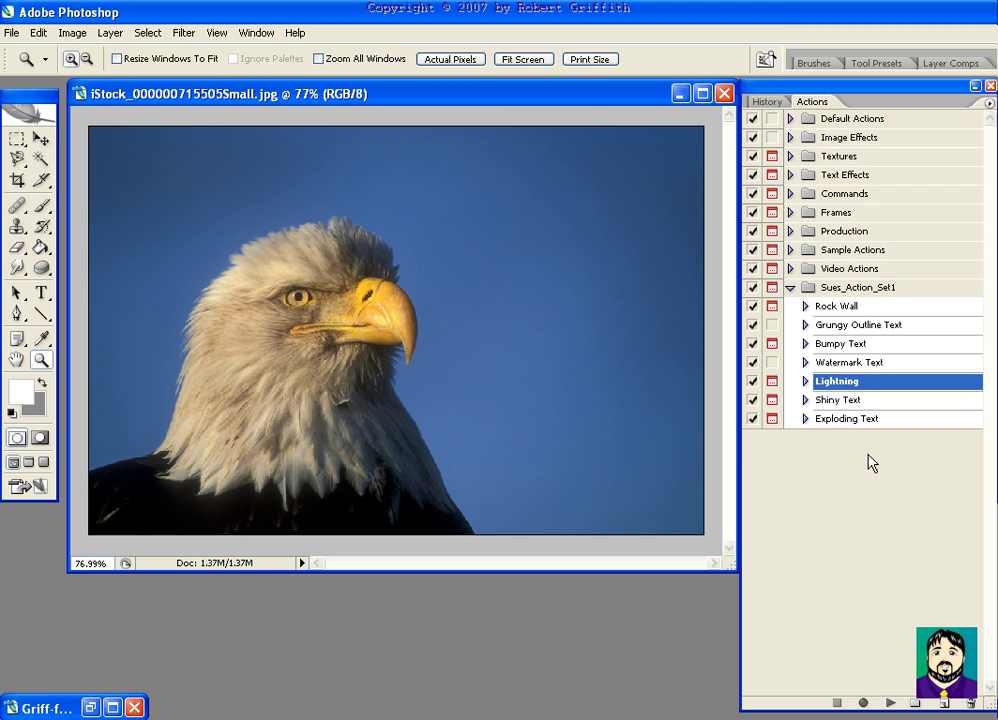
pyautogui.click(889, 703)
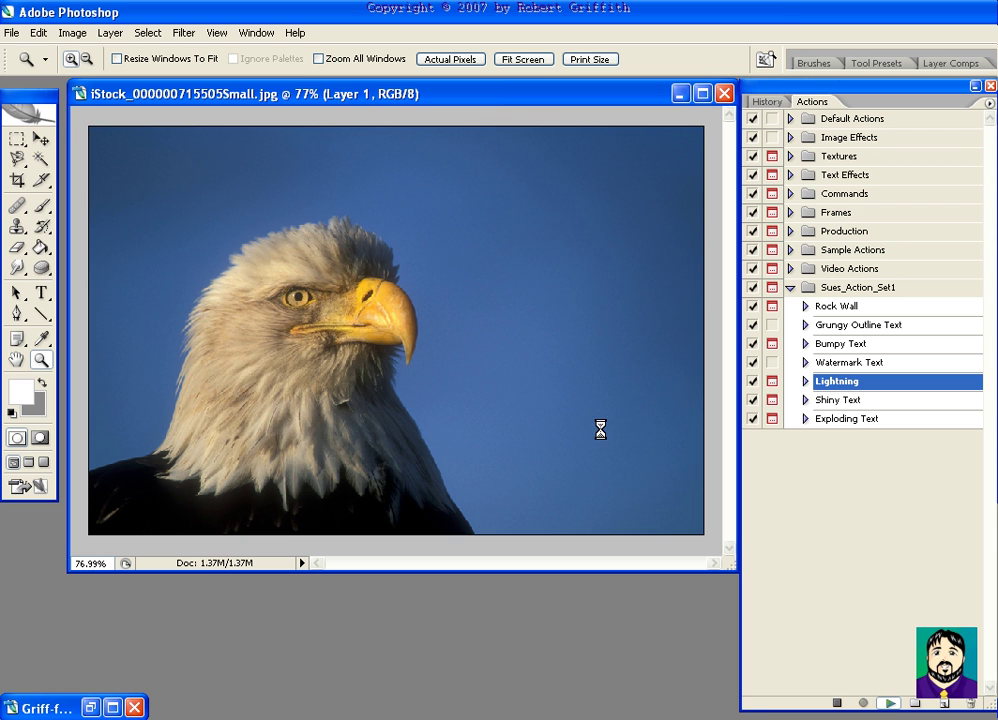
pyautogui.click(592, 290)
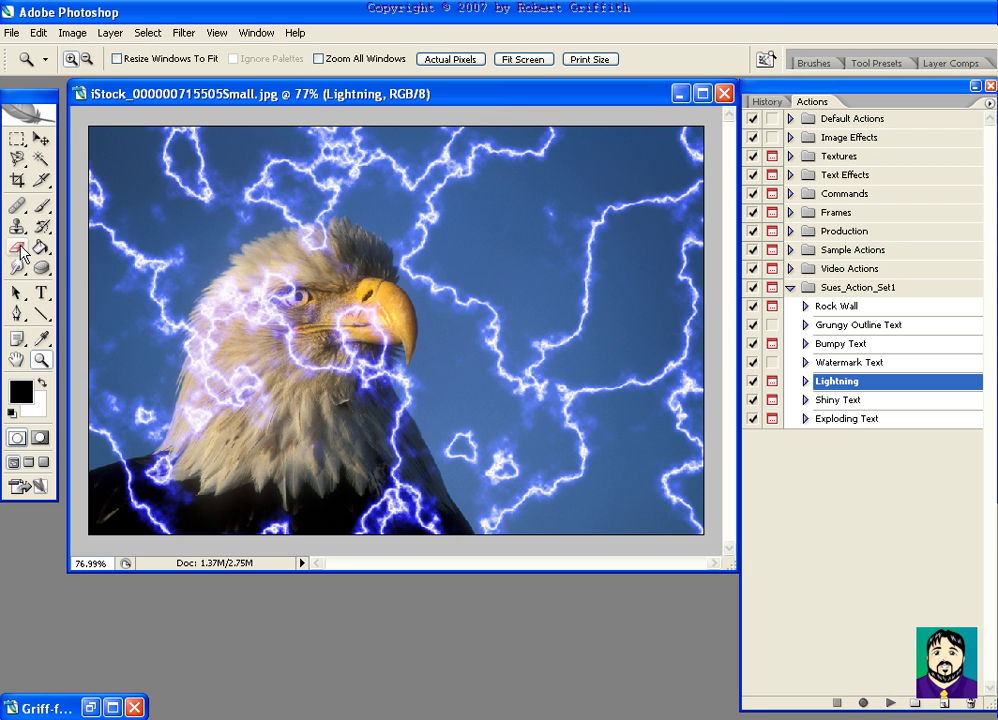
# Erase the lightning bolts from the eagle's head and neck.
pyautogui.click(16, 247)
pyautogui.moveTo(311, 389)
pyautogui.mouseDown()
pyautogui.moveTo(245, 446)
pyautogui.moveTo(280, 340)
pyautogui.mouseUp()
pyautogui.moveTo(280, 390)
pyautogui.mouseDown()
pyautogui.moveTo(400, 410)
pyautogui.moveTo(256, 546)
pyautogui.moveTo(256, 374)
pyautogui.moveTo(310, 367)
pyautogui.mouseUp()
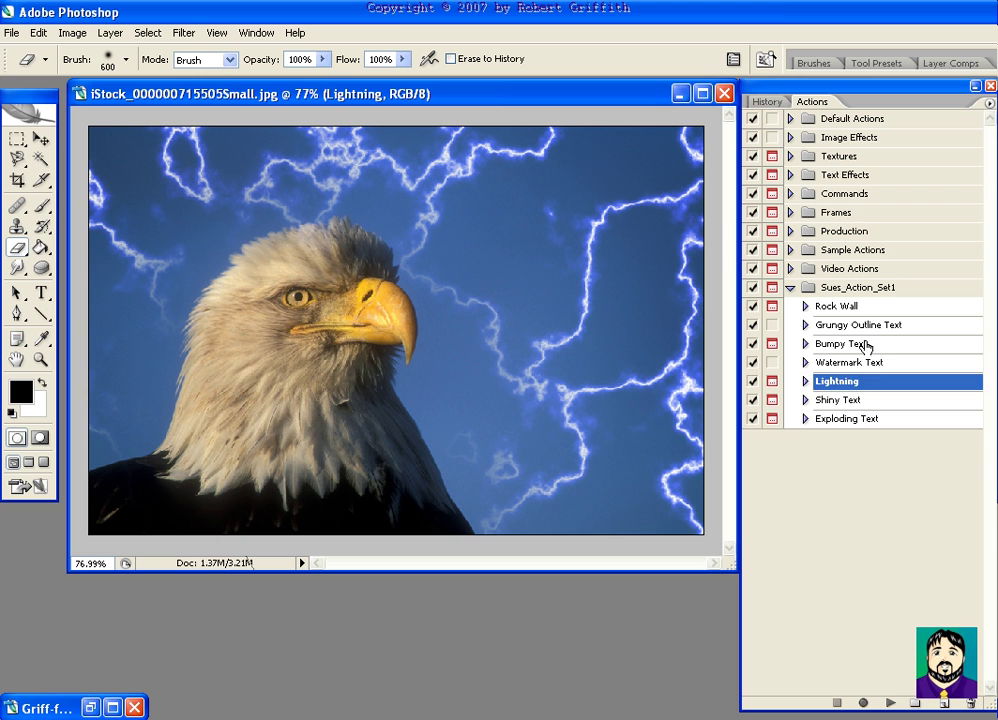
# Play the Bumpy Text action and continue past its message.
pyautogui.click(866, 345)
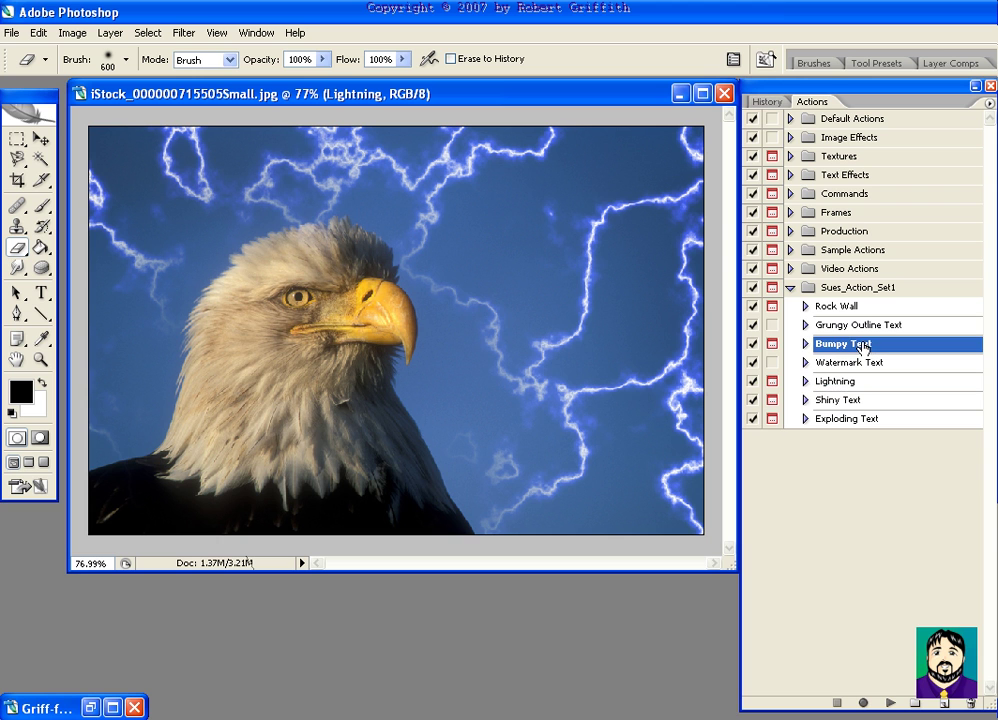
pyautogui.click(889, 702)
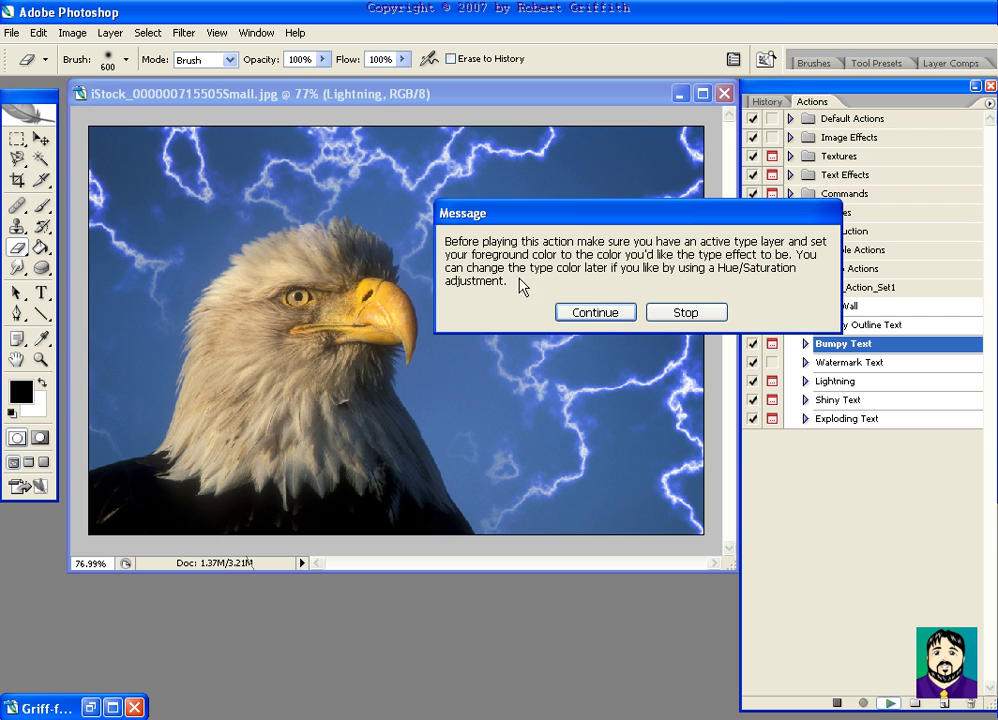
pyautogui.click(596, 313)
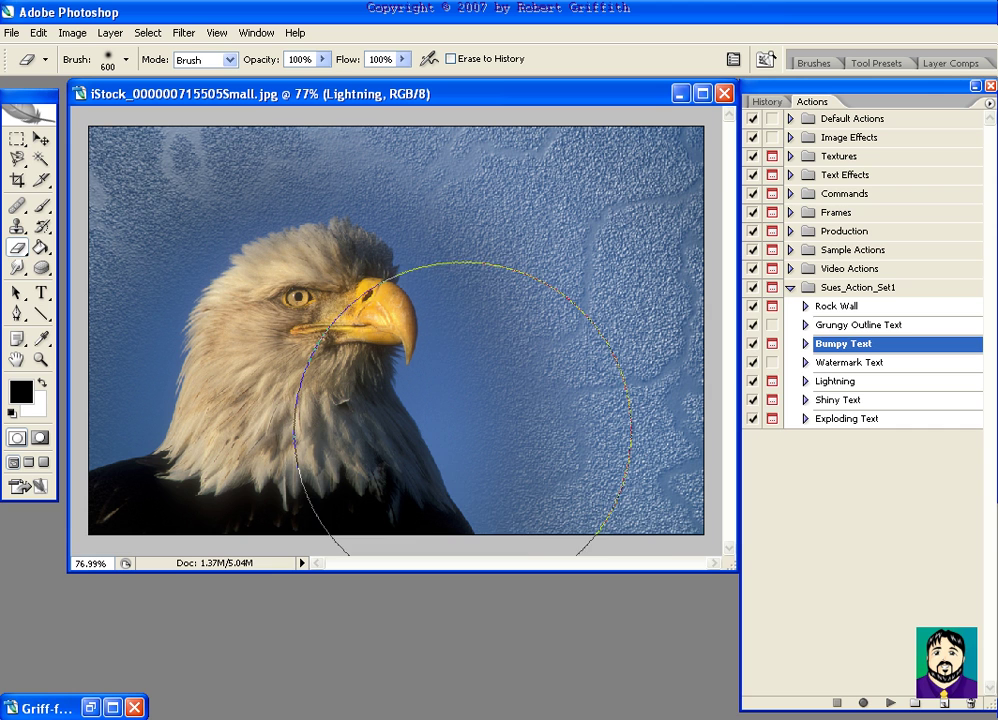
# Select Die Cut (type) under Text Effects and try it on a new text layer.
pyautogui.click(790, 287)
pyautogui.click(790, 175)
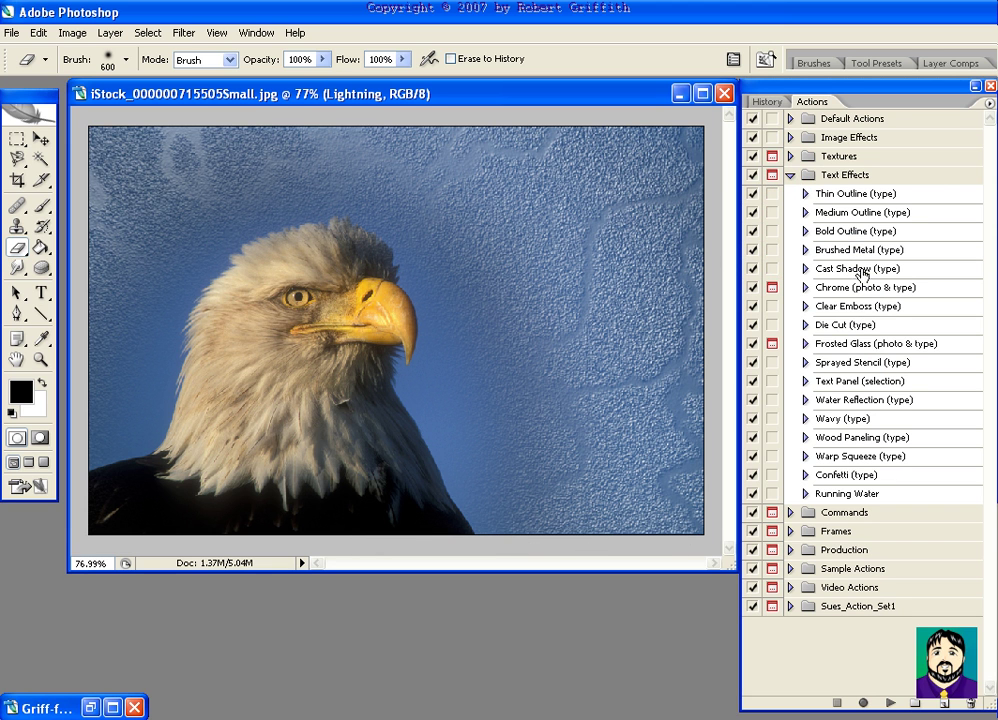
pyautogui.click(853, 327)
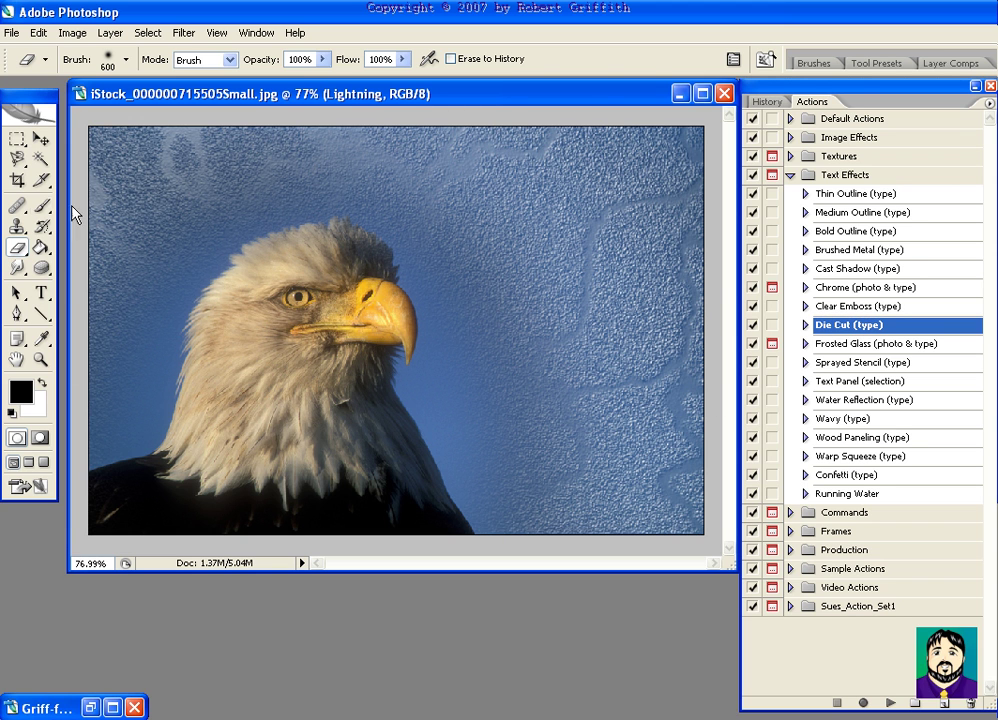
pyautogui.click(41, 292)
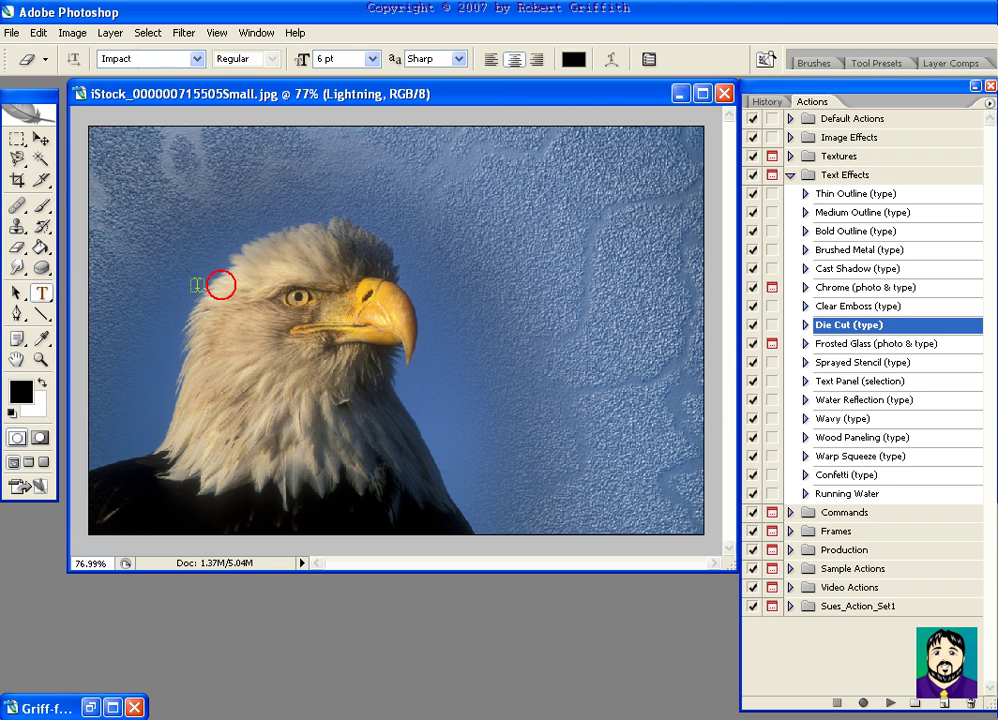
pyautogui.click(580, 233)
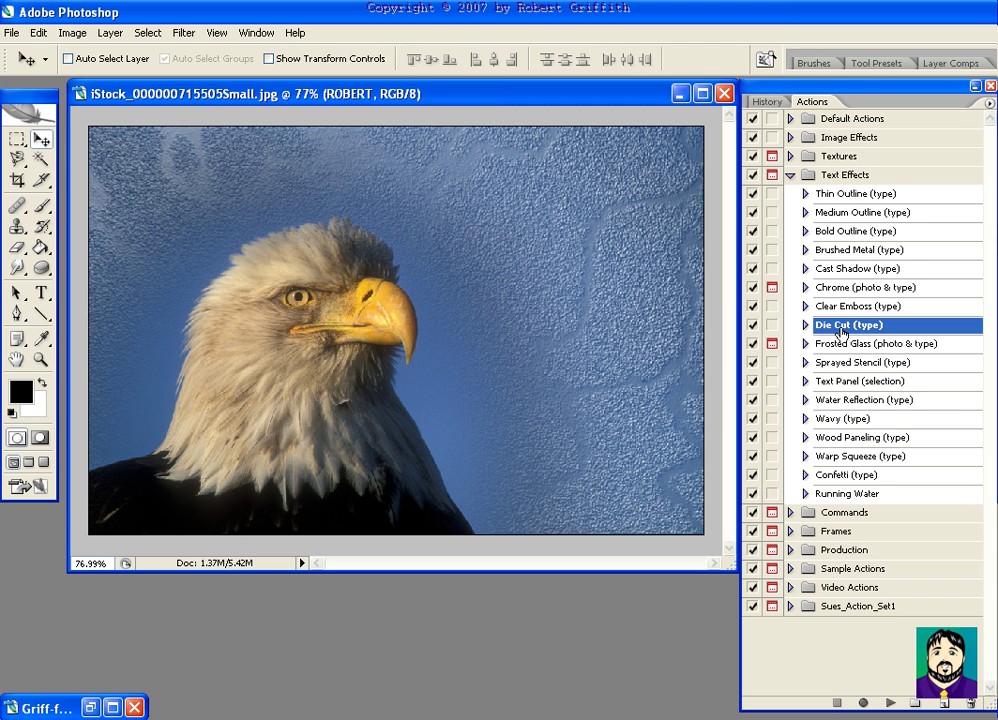
pyautogui.click(890, 703)
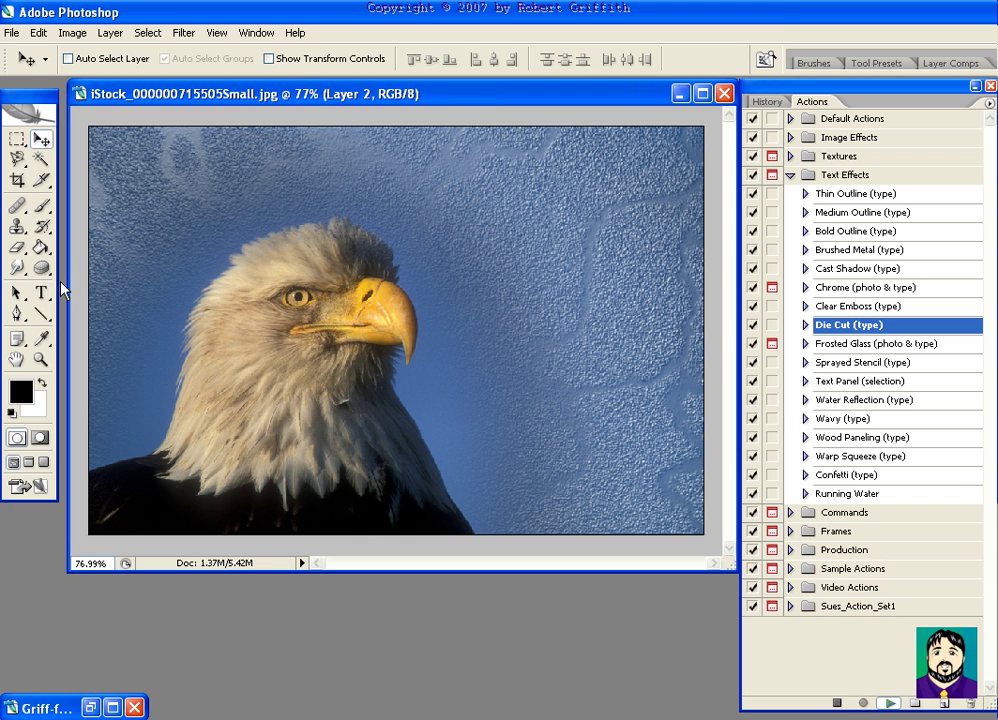
# Add the text RG in red Impact on the photo.
pyautogui.click(41, 292)
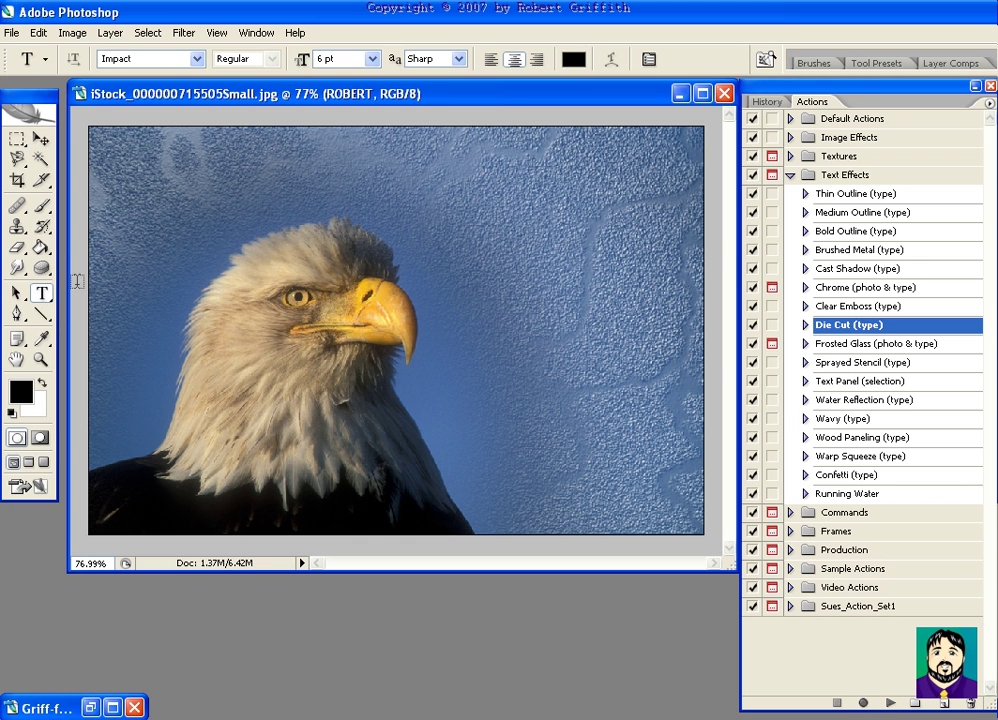
pyautogui.click(485, 272)
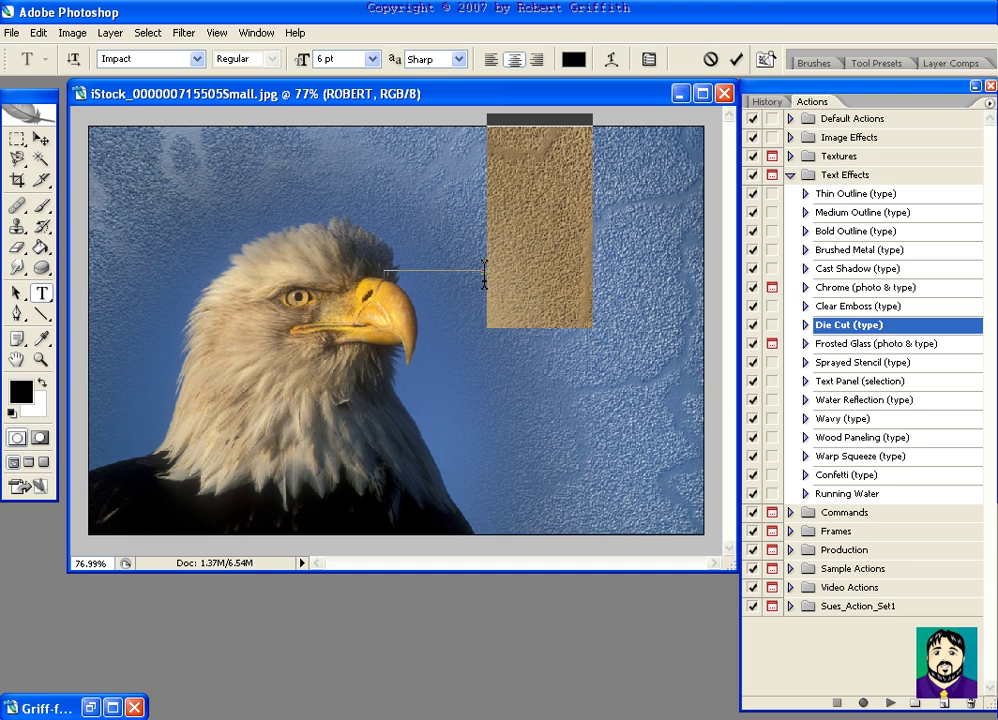
pyautogui.click(575, 63)
pyautogui.click(847, 207)
pyautogui.click(891, 168)
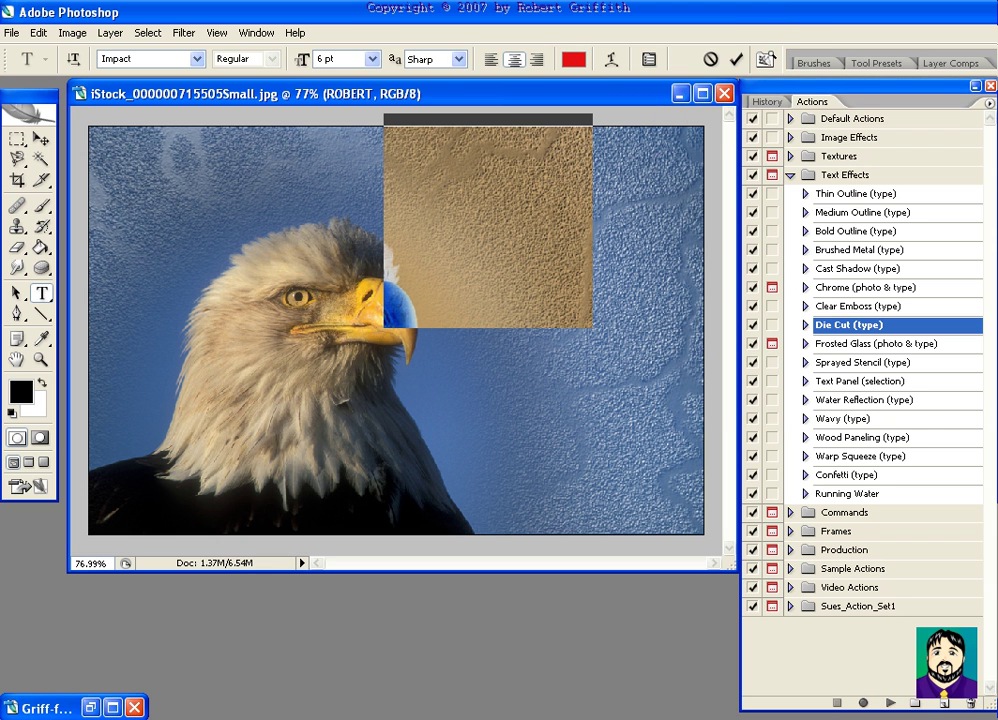
pyautogui.hotkey('ctrl', 'Return')
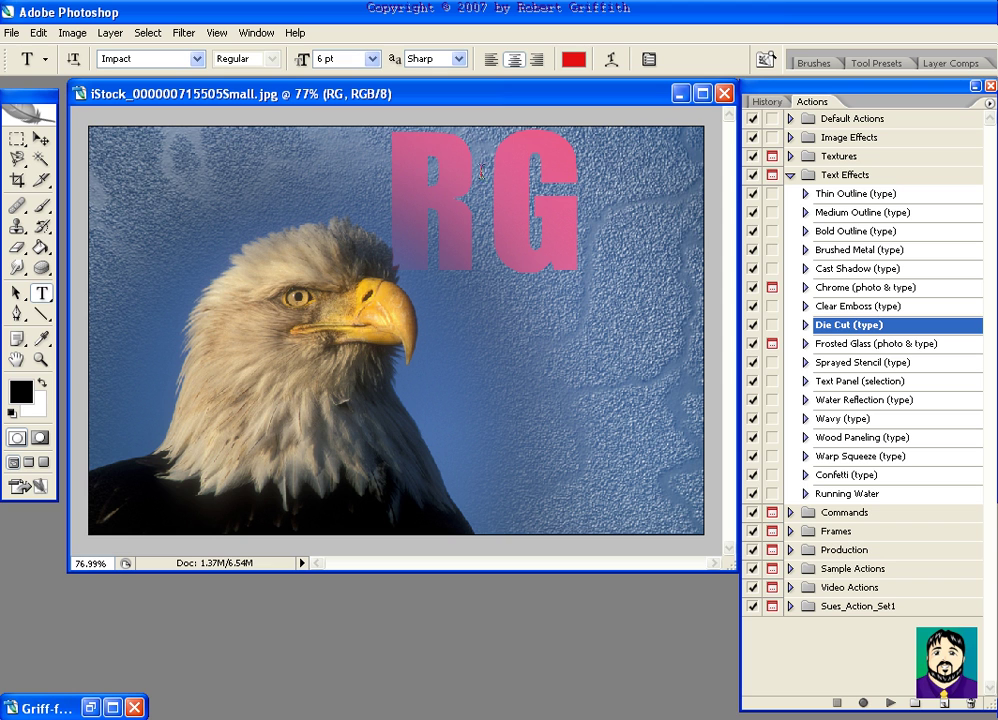
# Move RG toward the upper right and apply Die Cut (type) to it.
pyautogui.press('v')
pyautogui.moveTo(410, 214); pyautogui.dragTo(510, 221)
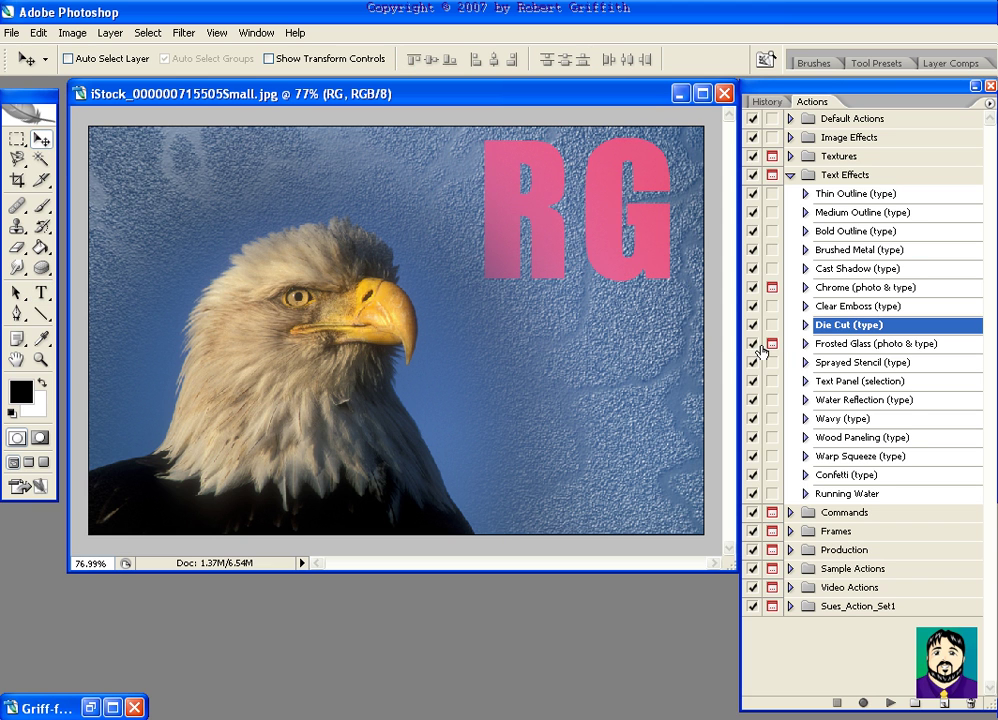
pyautogui.click(890, 703)
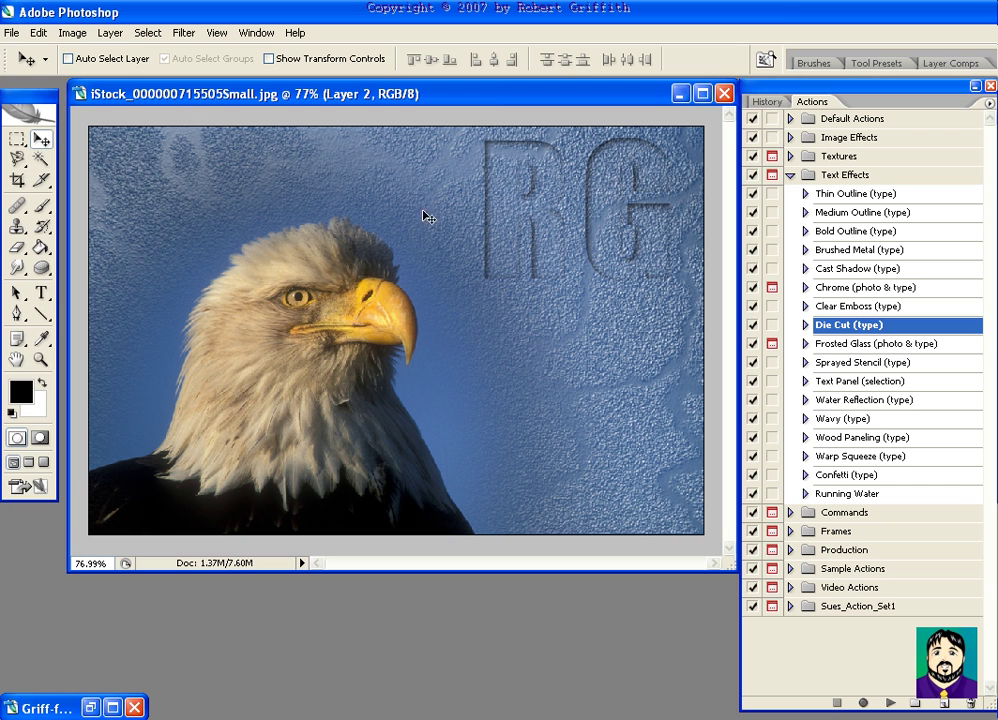
# Close the eagle document without saving changes.
pyautogui.click(726, 101)
pyautogui.click(599, 296)
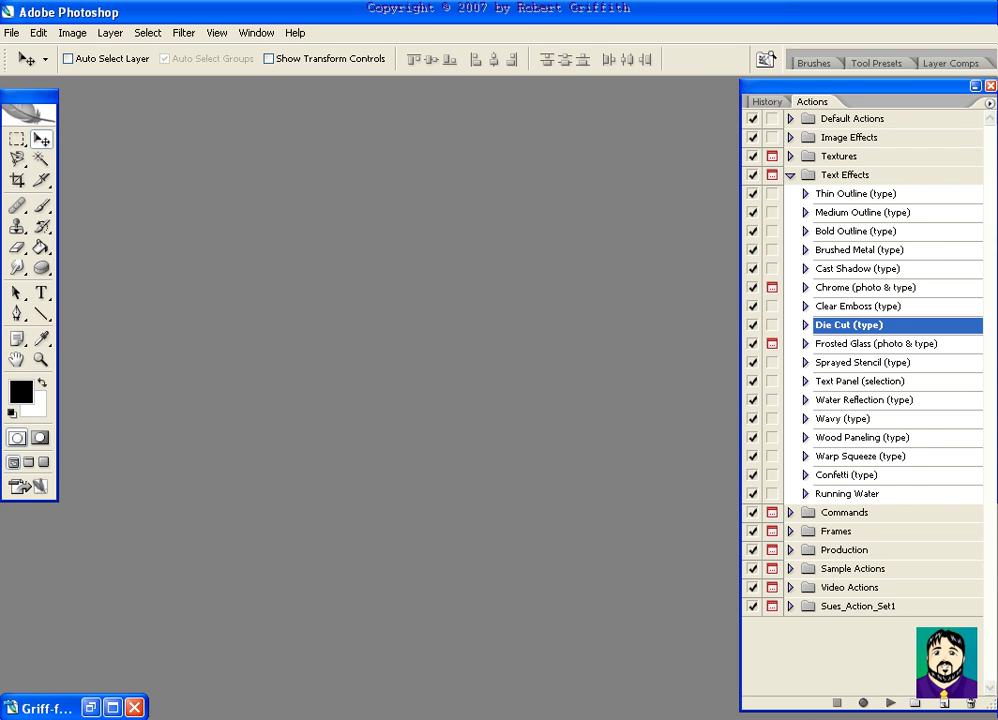
pyautogui.hotkey('alt', 'Tab')
pyautogui.scroll(4, 766, 279)
pyautogui.scroll(-7, 766, 294)
pyautogui.scroll(1, 751, 292)
pyautogui.click(350, 238)
# Load mummyz.atn from the Actions folder into the Actions palette.
pyautogui.click(803, 174)
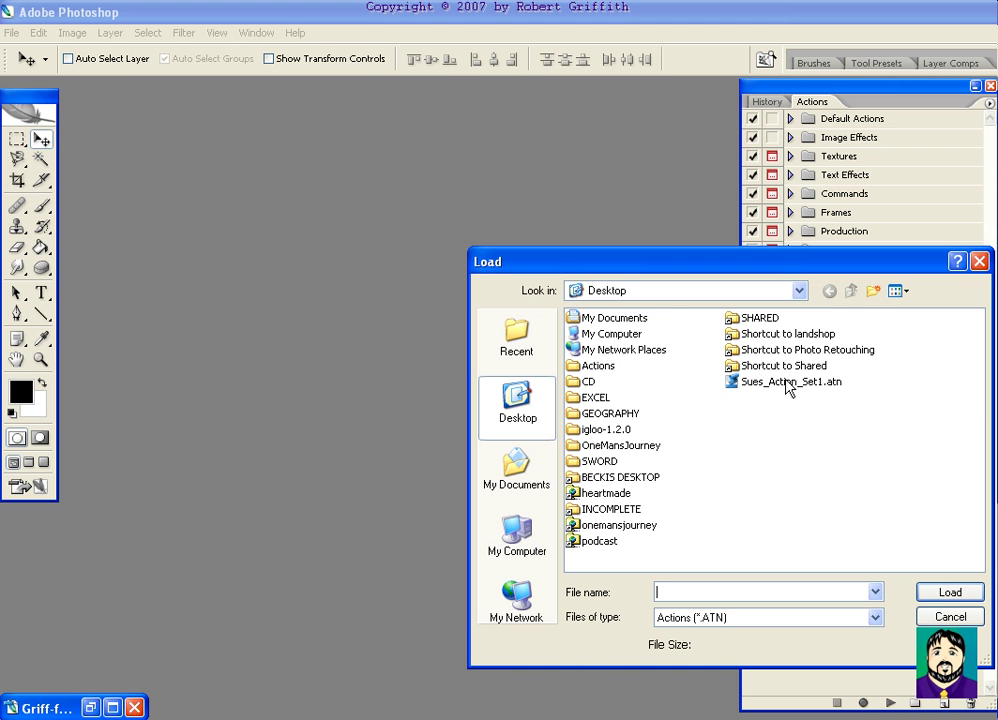
pyautogui.doubleClick(598, 366)
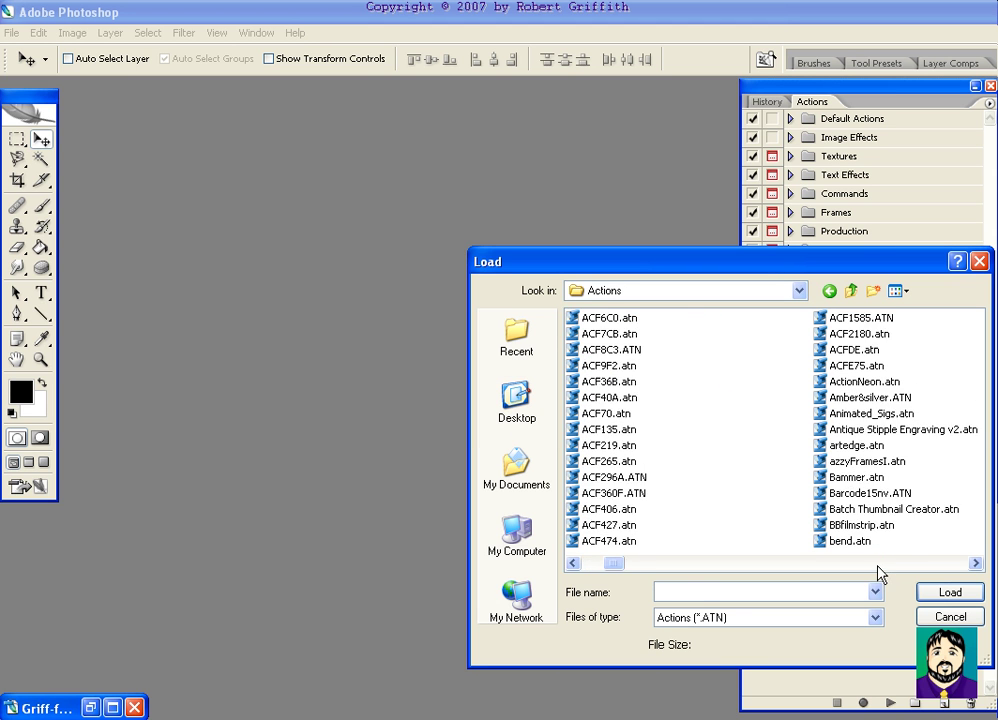
pyautogui.hscroll(1, 878, 566)
pyautogui.click(818, 466)
pyautogui.hscroll(8, 670, 395)
pyautogui.click(615, 461)
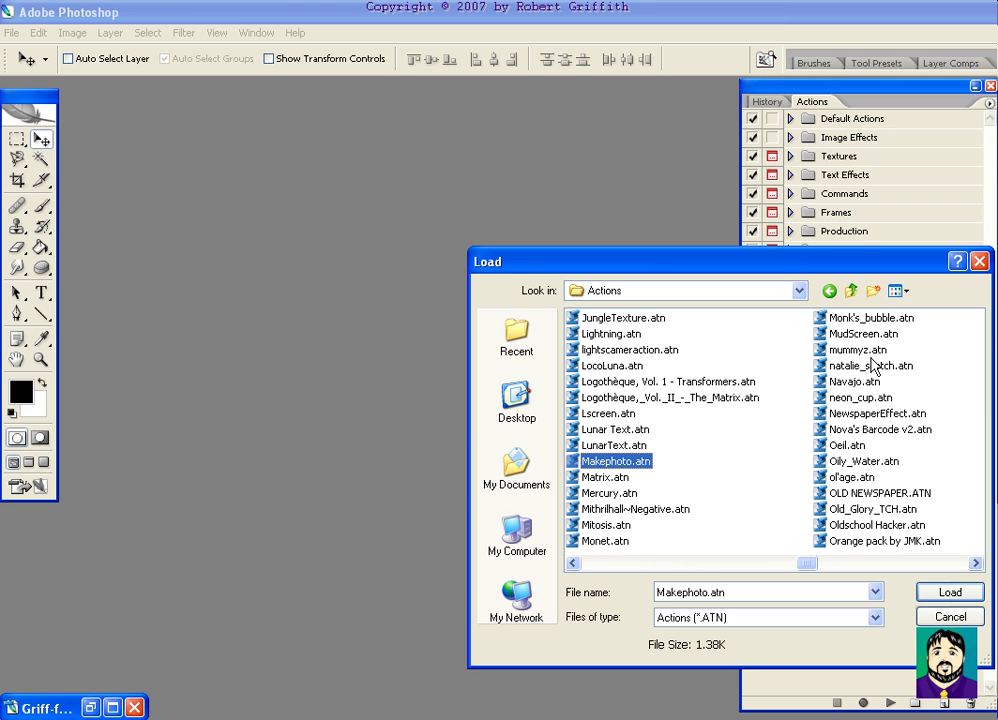
pyautogui.doubleClick(855, 350)
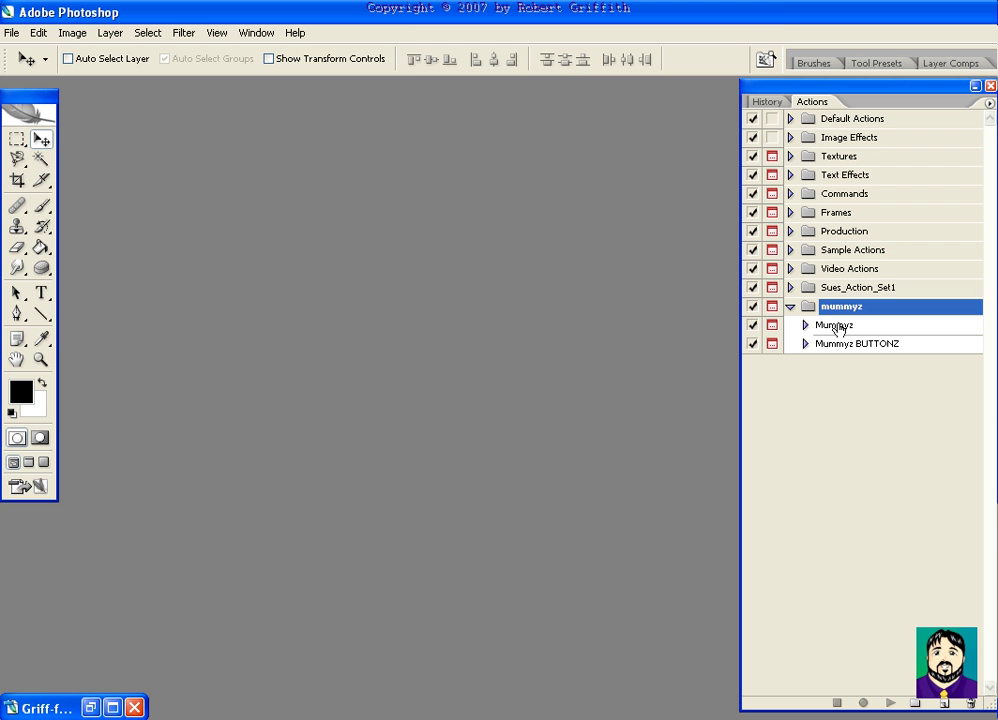
# Play the Mummyz action and type ASKGRIFF over the MUMMYZ placeholder.
pyautogui.click(835, 326)
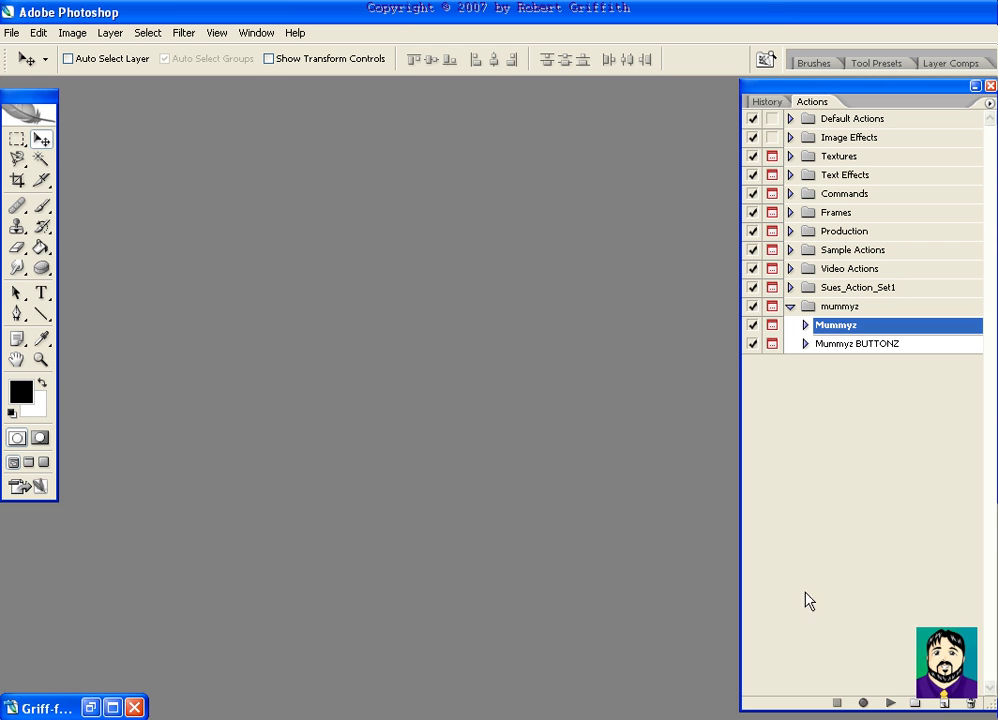
pyautogui.click(890, 703)
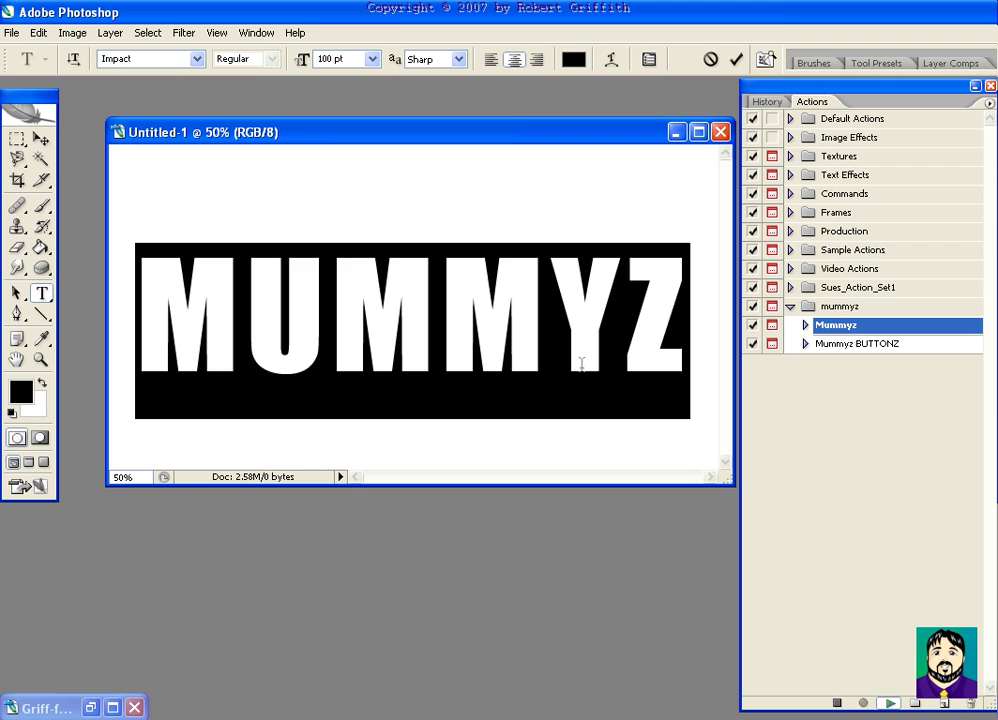
pyautogui.write('A')
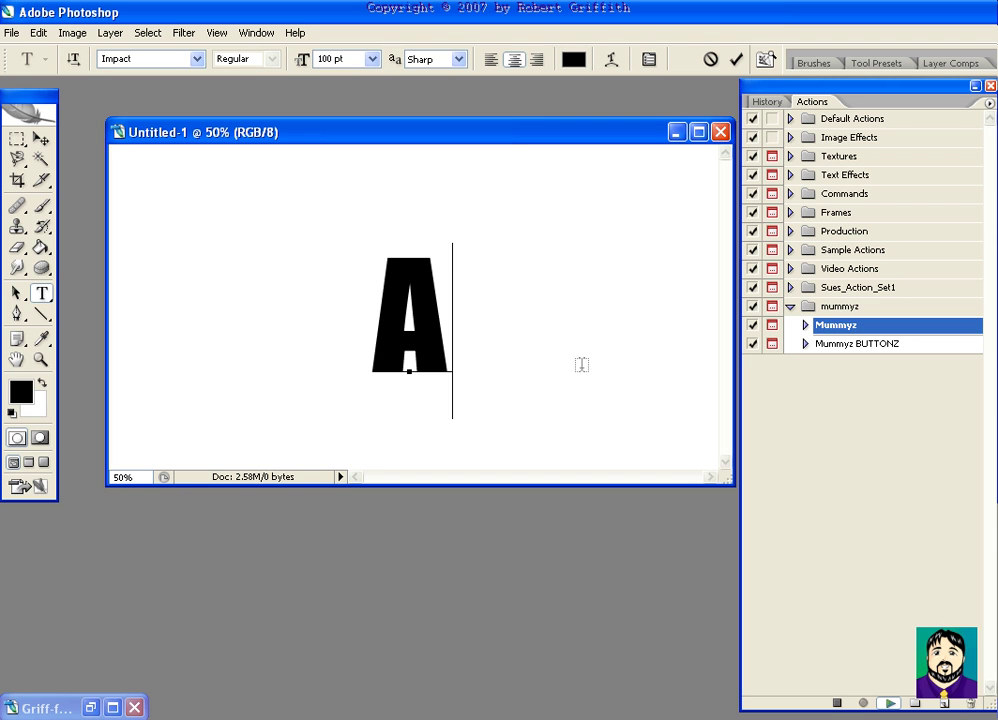
pyautogui.write('SKGRIFF')
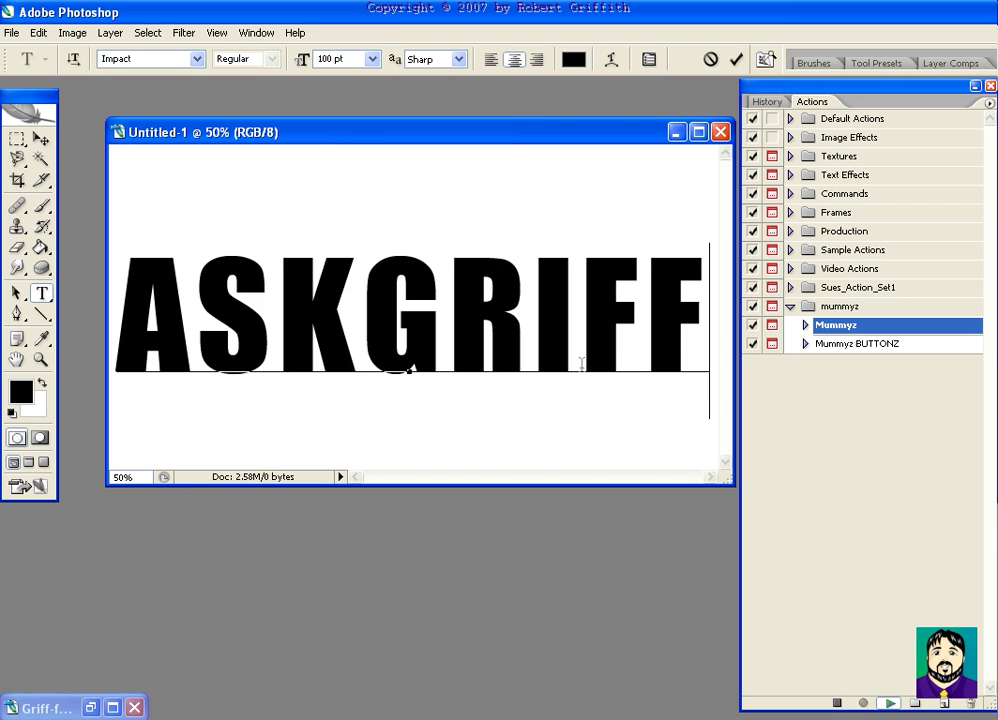
# Commit ASKGRIFF so Mummyz finishes, then dismiss its closing message.
pyautogui.click(806, 327)
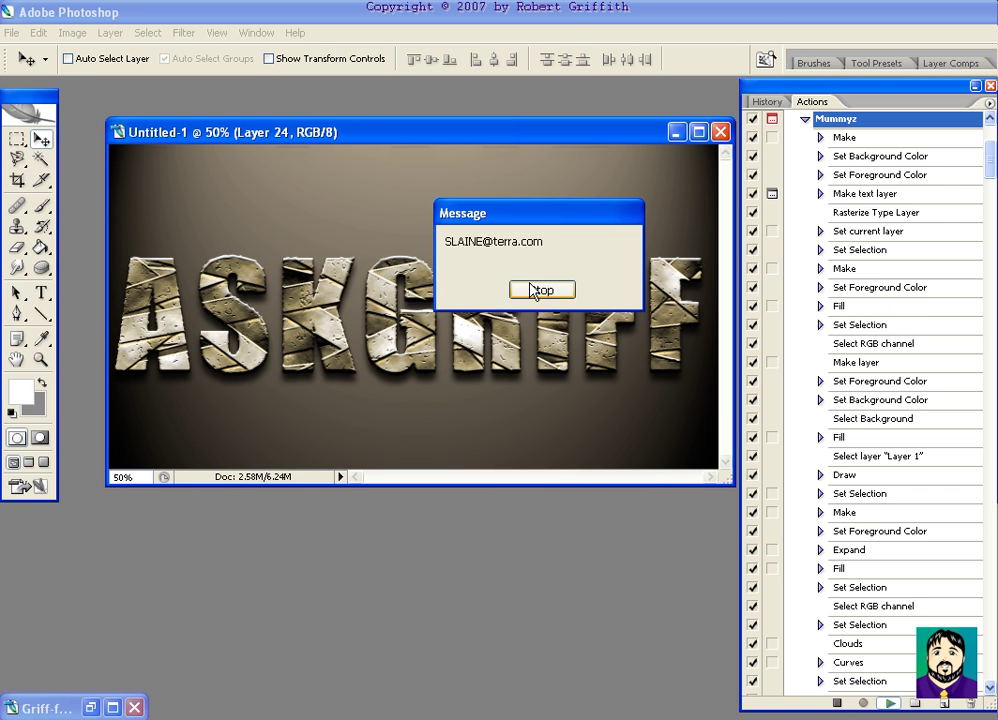
pyautogui.click(533, 290)
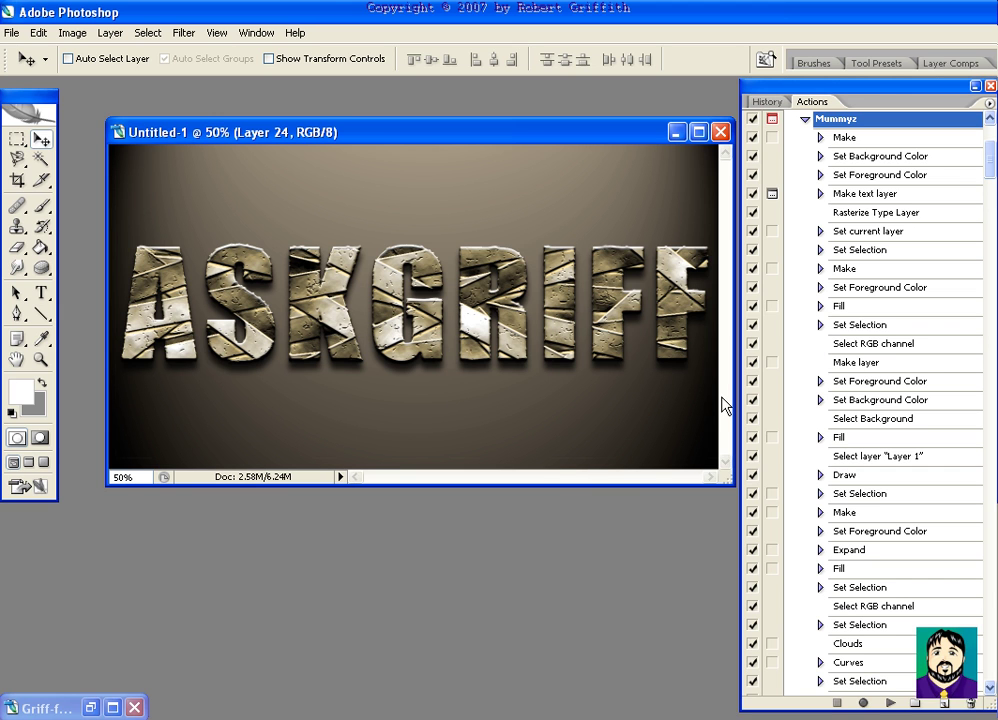
pyautogui.click(633, 342)
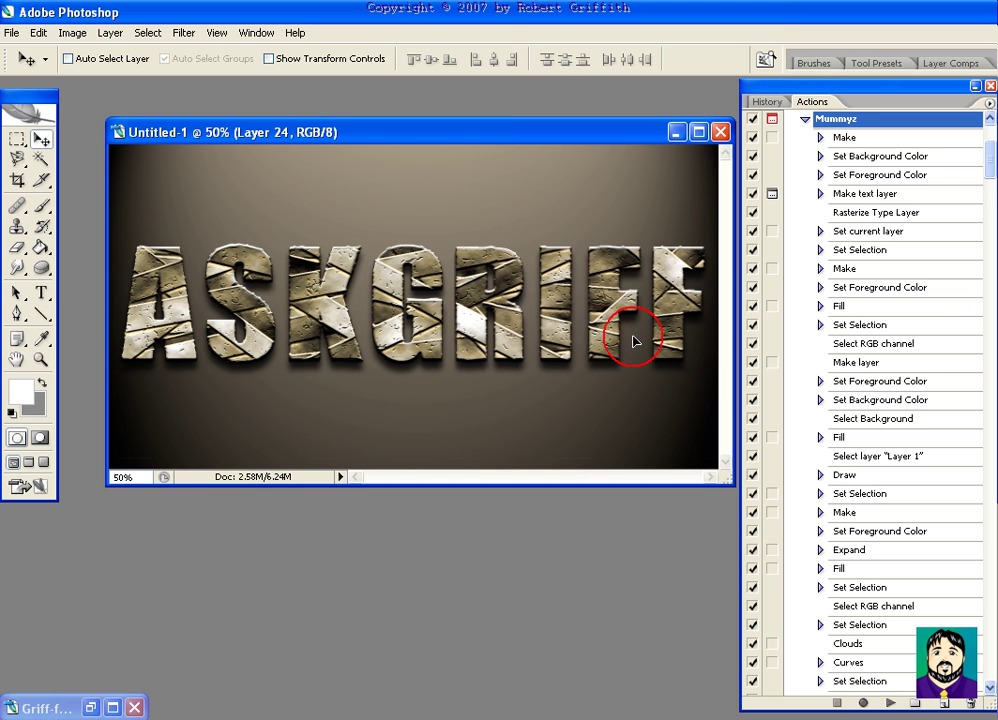
# Collapse the mummyz action set and select Parchment Paper in the Textures set.
pyautogui.click(805, 118)
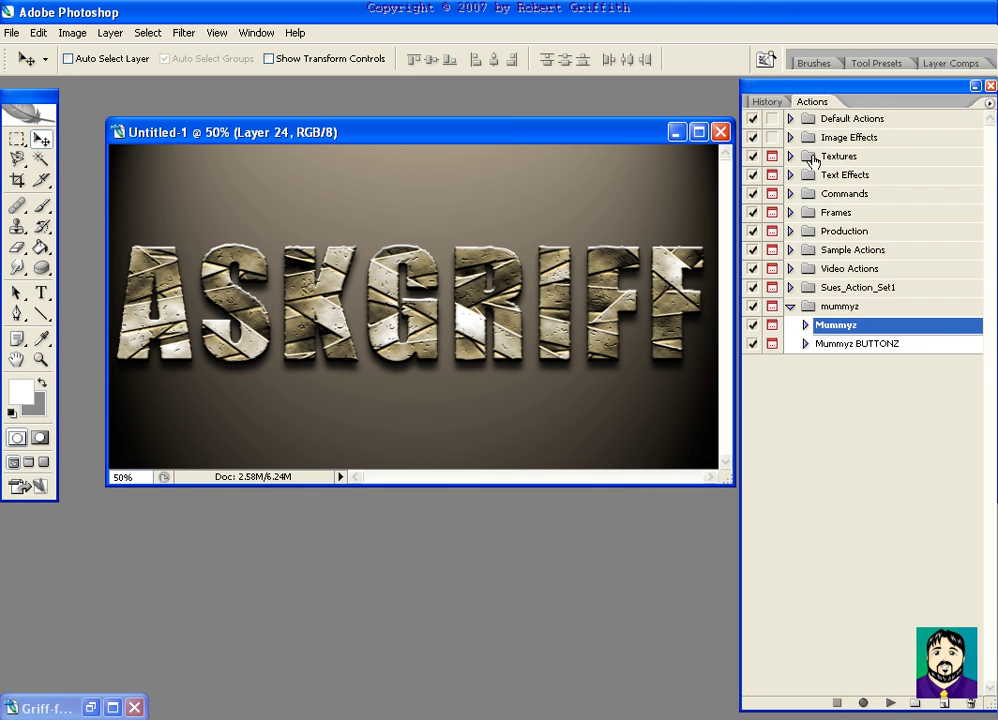
pyautogui.click(790, 306)
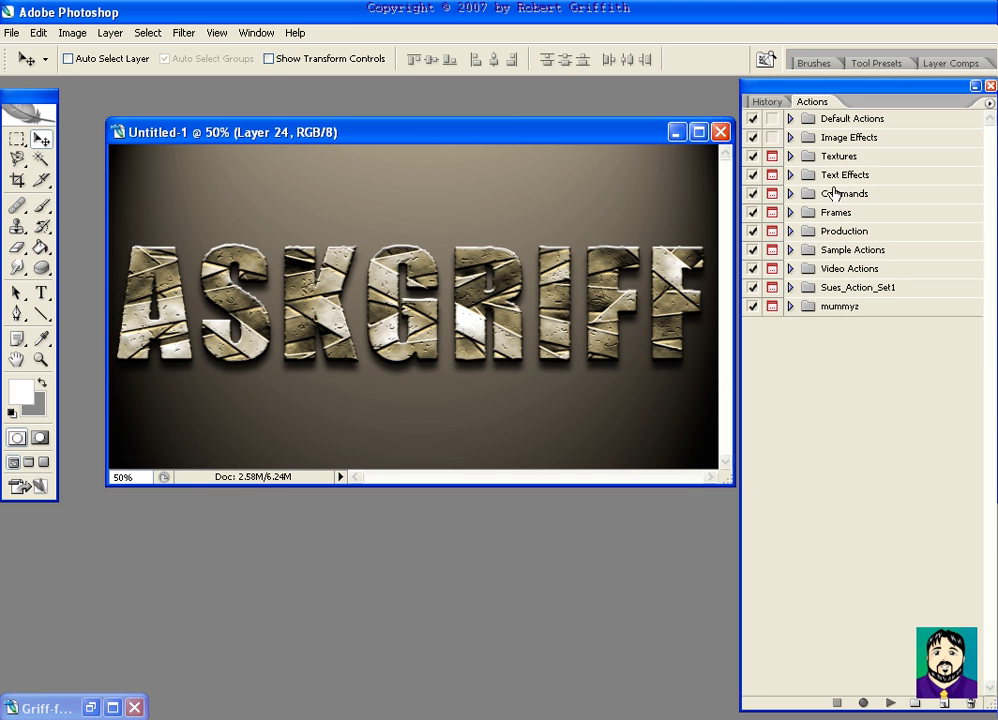
pyautogui.click(790, 157)
pyautogui.click(860, 193)
pyautogui.click(862, 178)
# Run Parchment Paper, continuing past the Texturizer message, to lay down the tan parchment background.
pyautogui.click(890, 703)
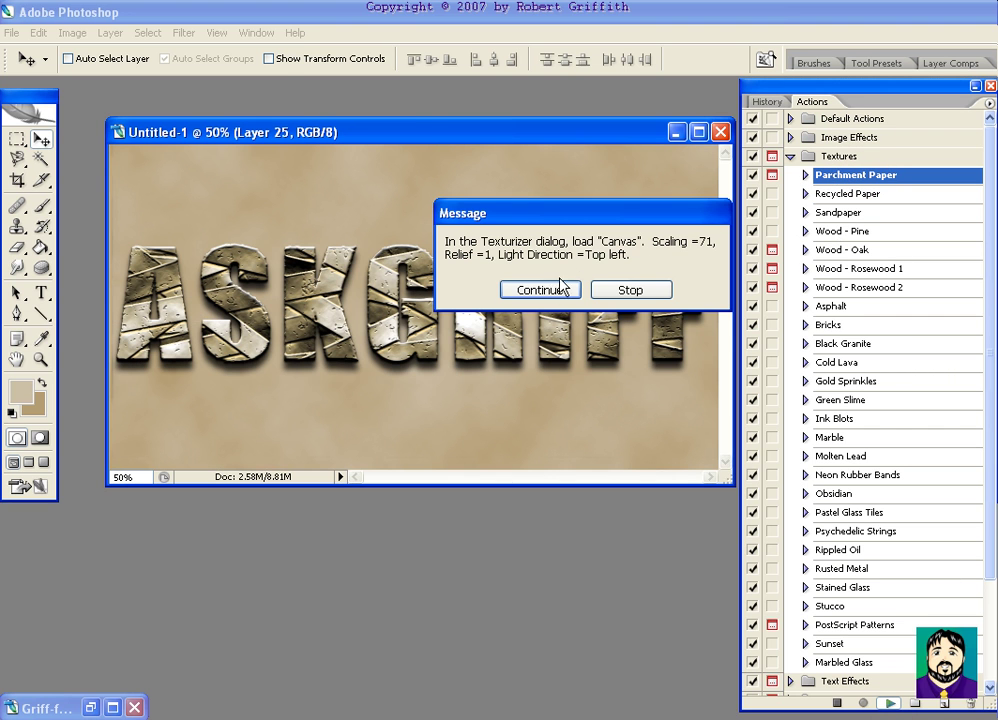
pyautogui.click(540, 292)
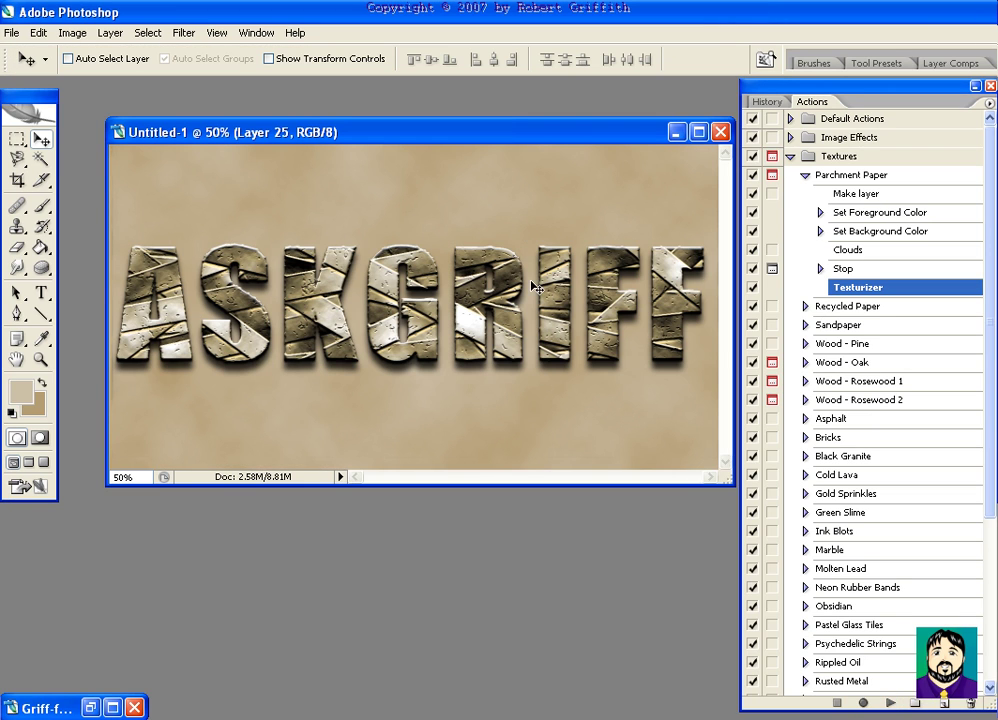
pyautogui.click(832, 176)
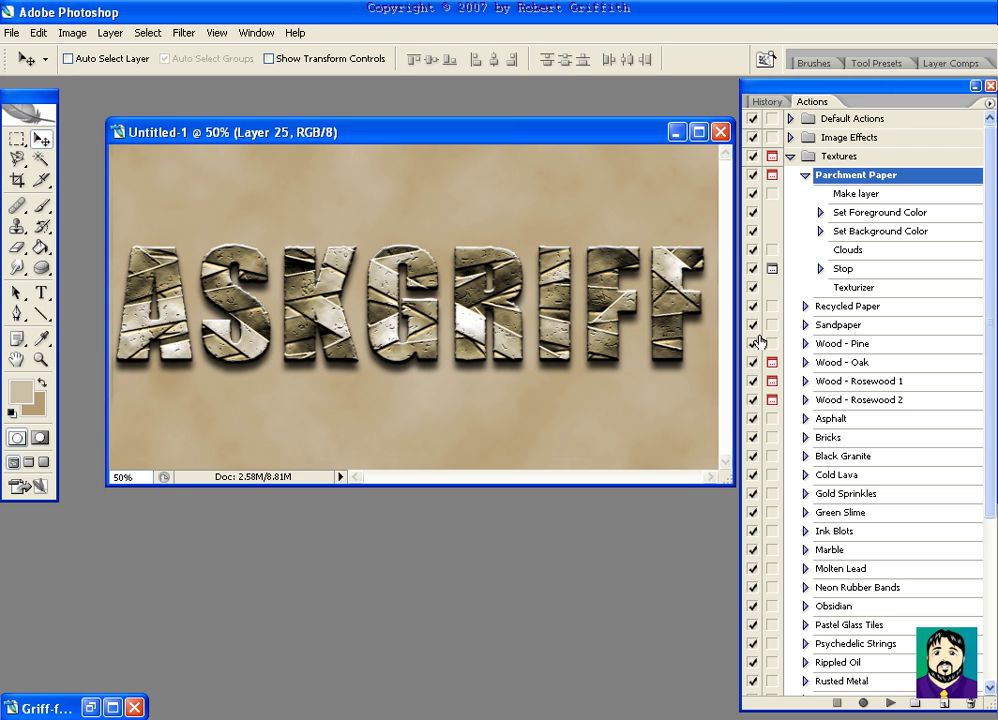